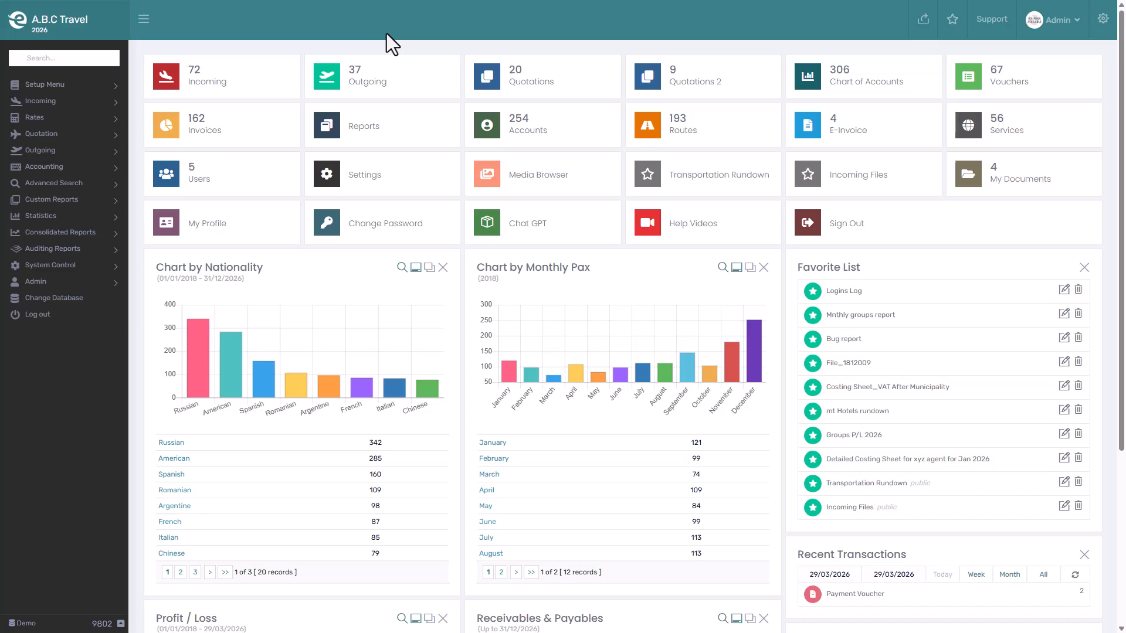
Open the Routes page under Quotation.
click(72, 139)
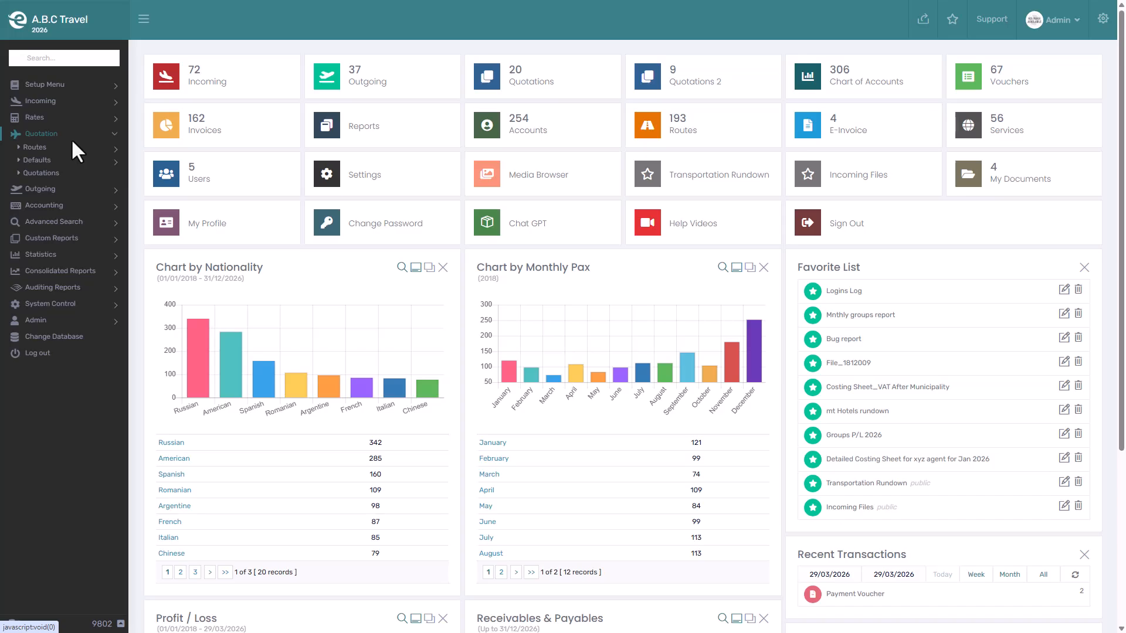
click(68, 143)
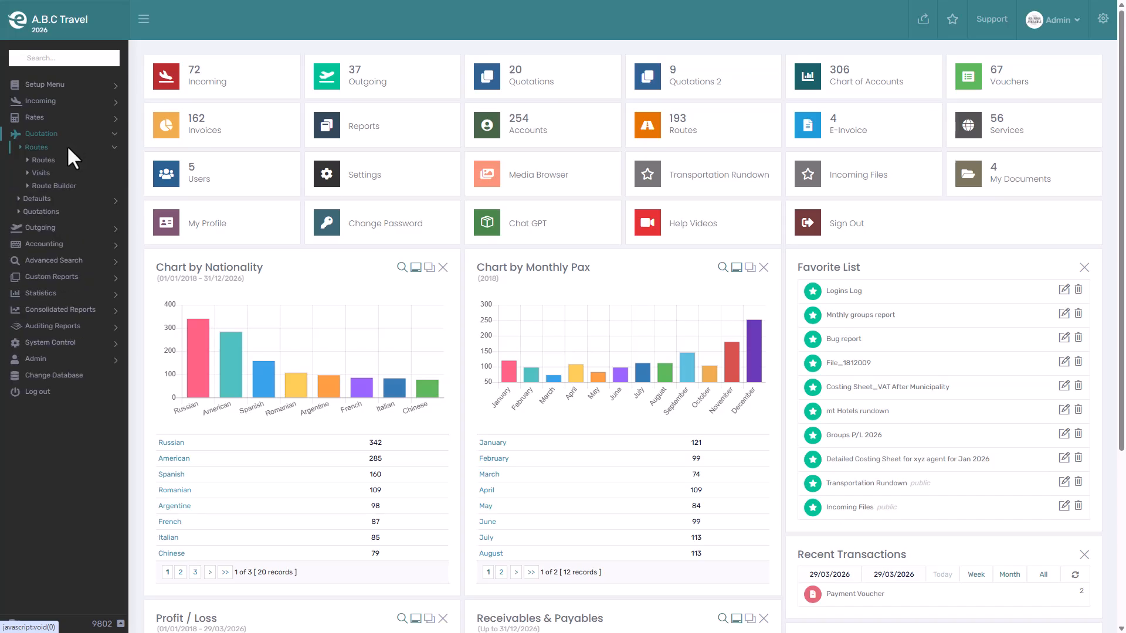
click(62, 157)
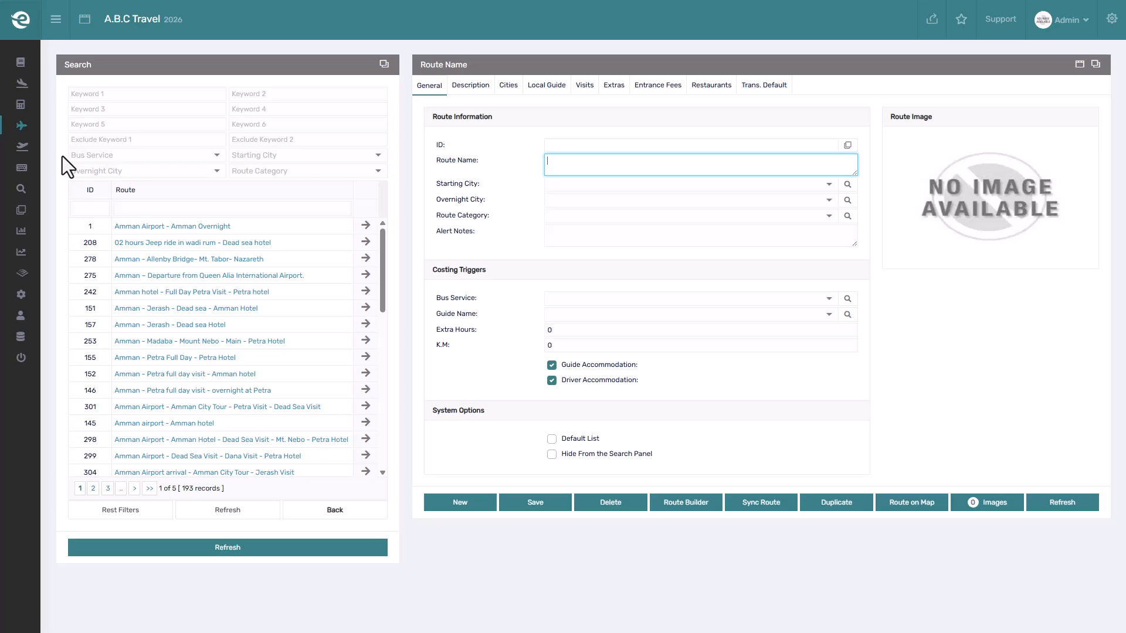
Filter the route list by the Classical Routes category and open the Amman Airport - Amman Overnight route.
click(153, 96)
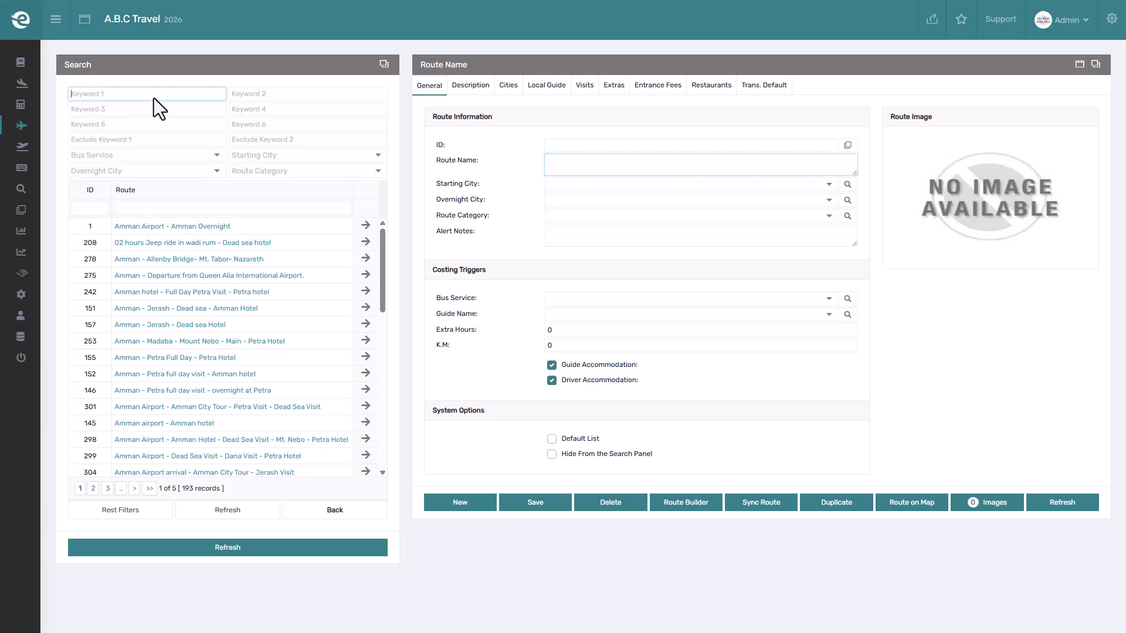
click(246, 95)
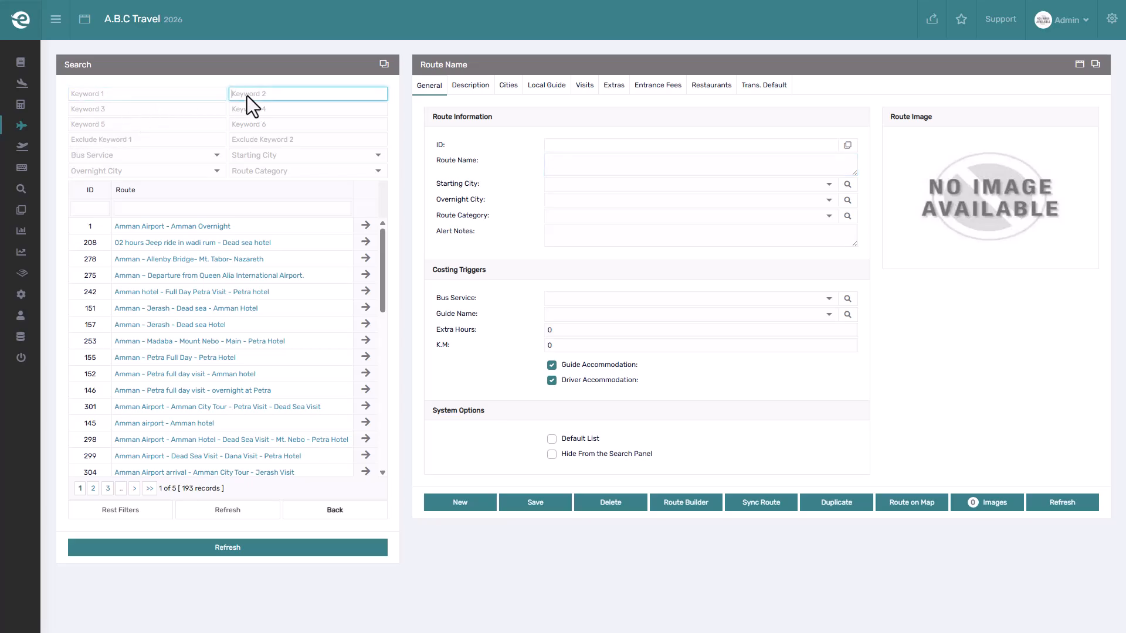
click(180, 138)
click(265, 139)
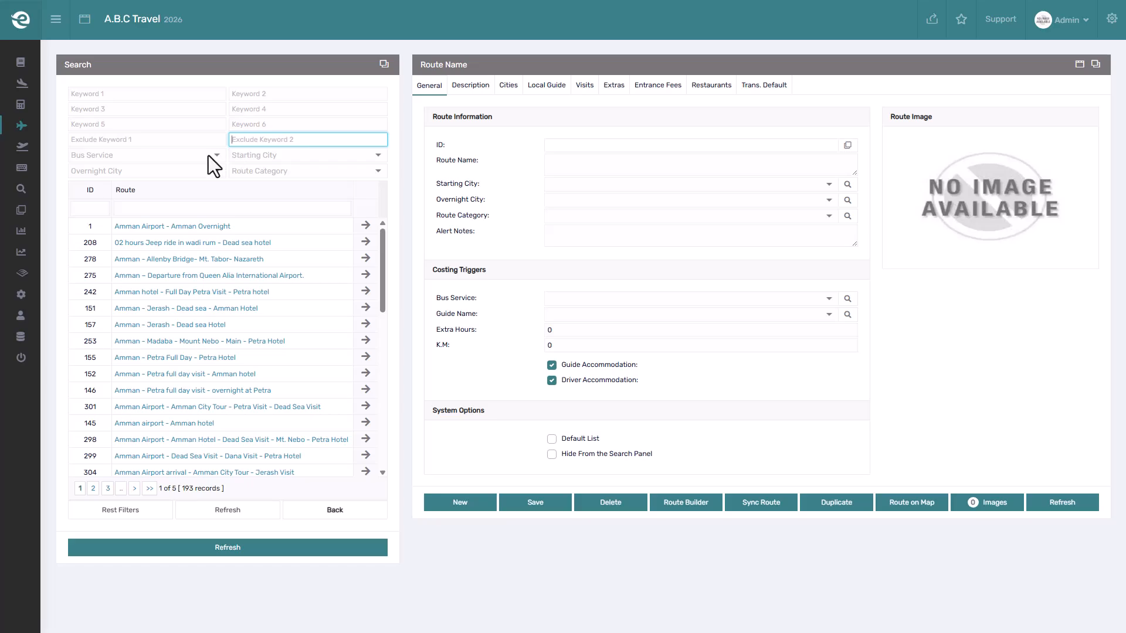
click(209, 156)
click(269, 154)
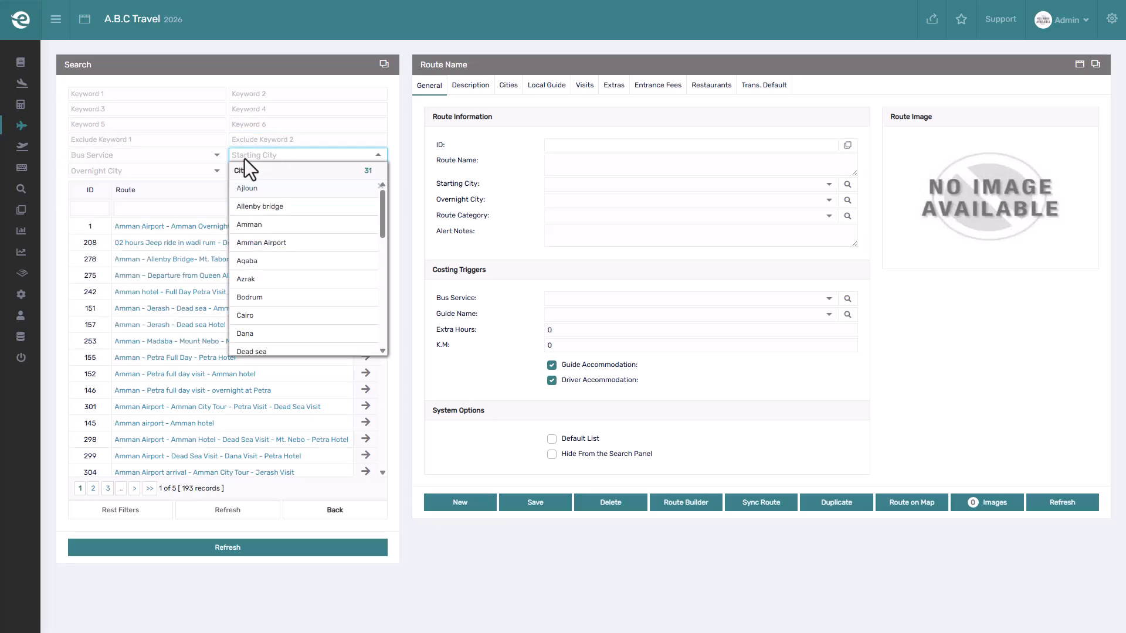
click(211, 166)
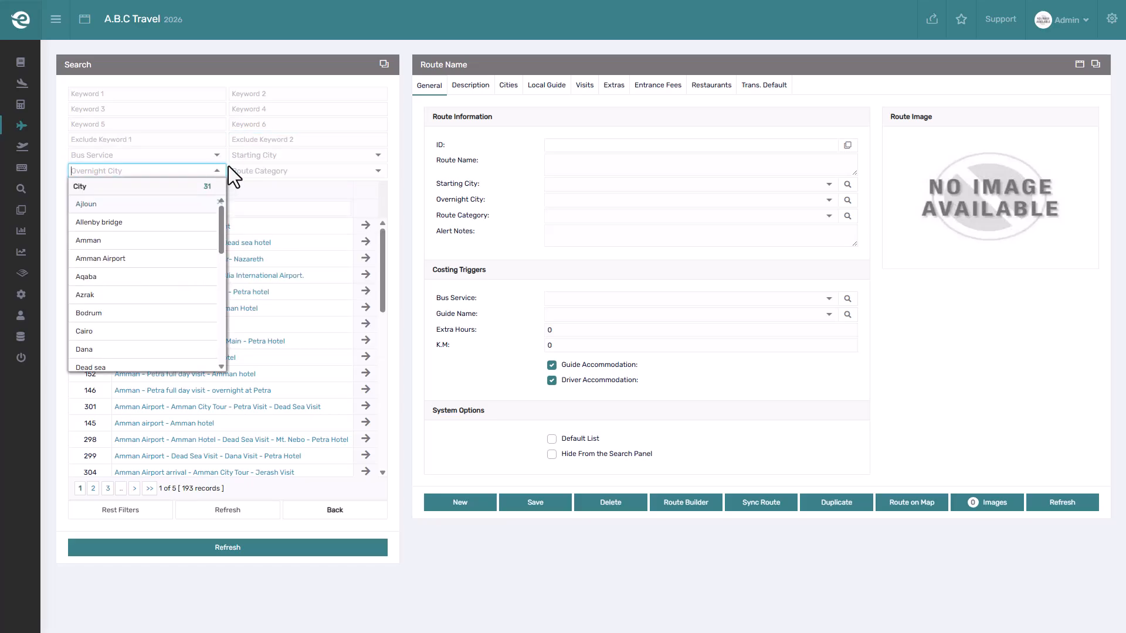
click(305, 176)
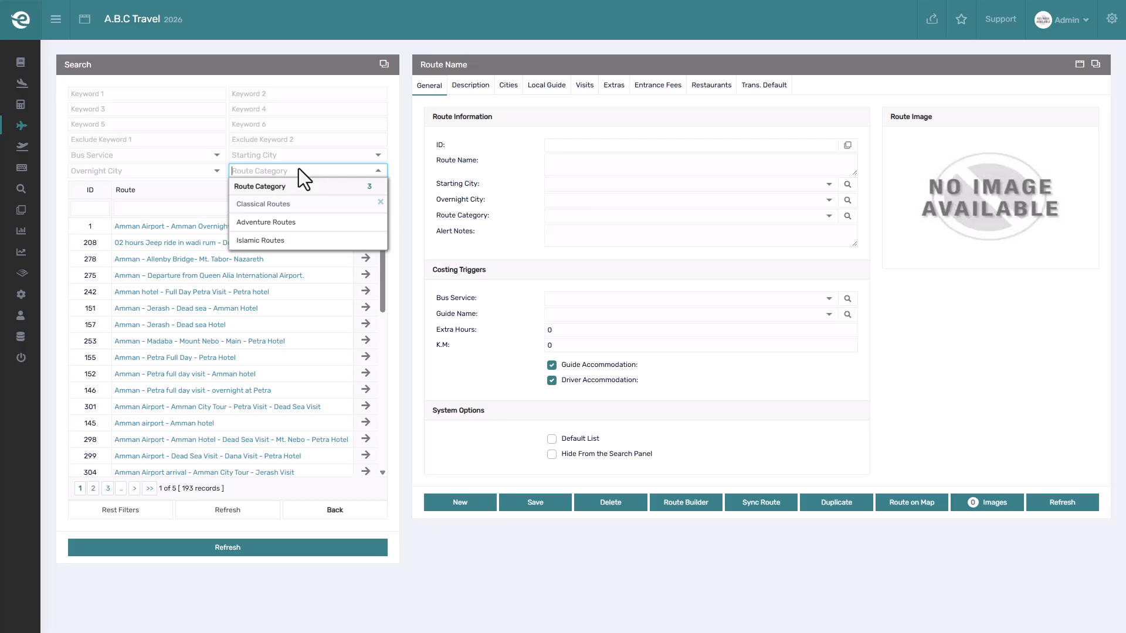
click(293, 203)
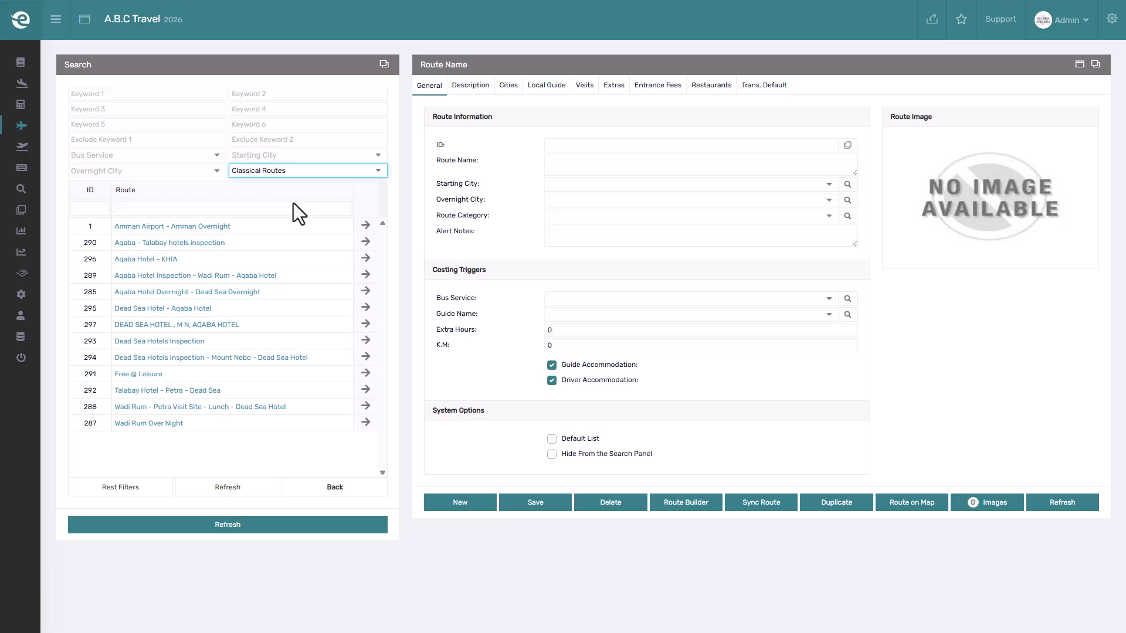
click(367, 226)
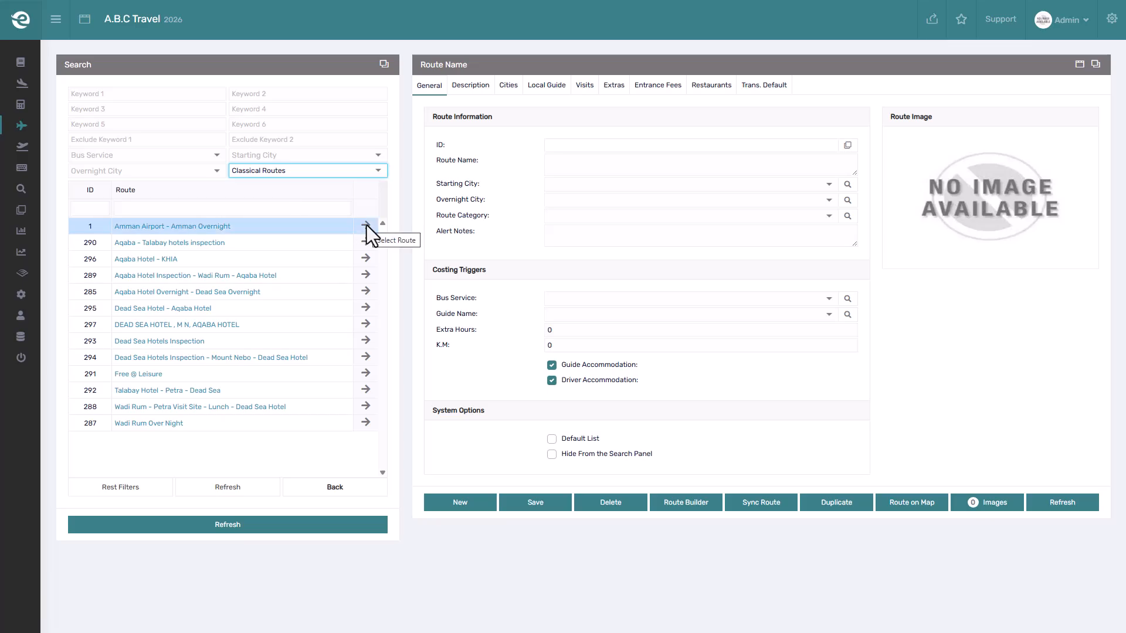
click(366, 225)
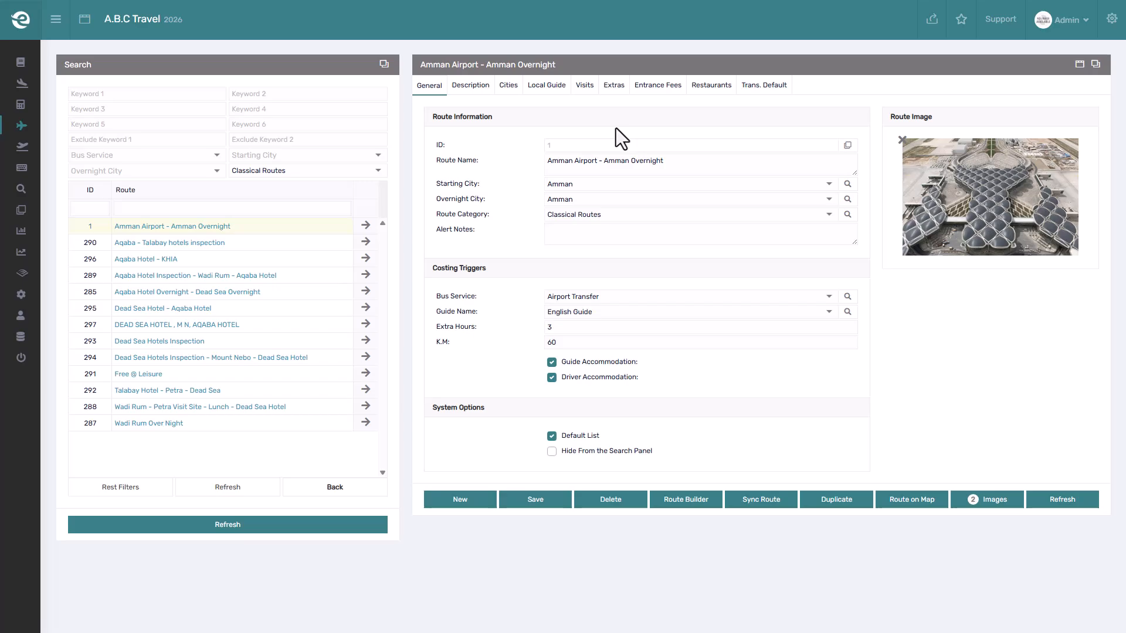
Switch to the spreadsheet, copy the route name in cell A2, and return to the travel system.
key(alt+Tab)
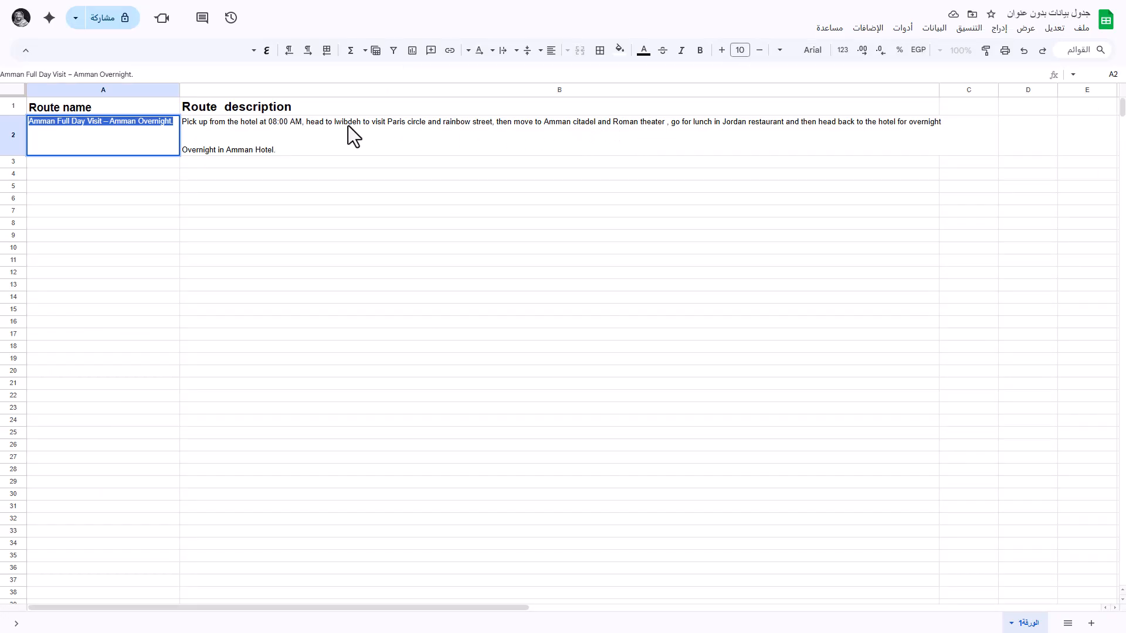
right_click(150, 125)
click(182, 179)
key(alt+Tab)
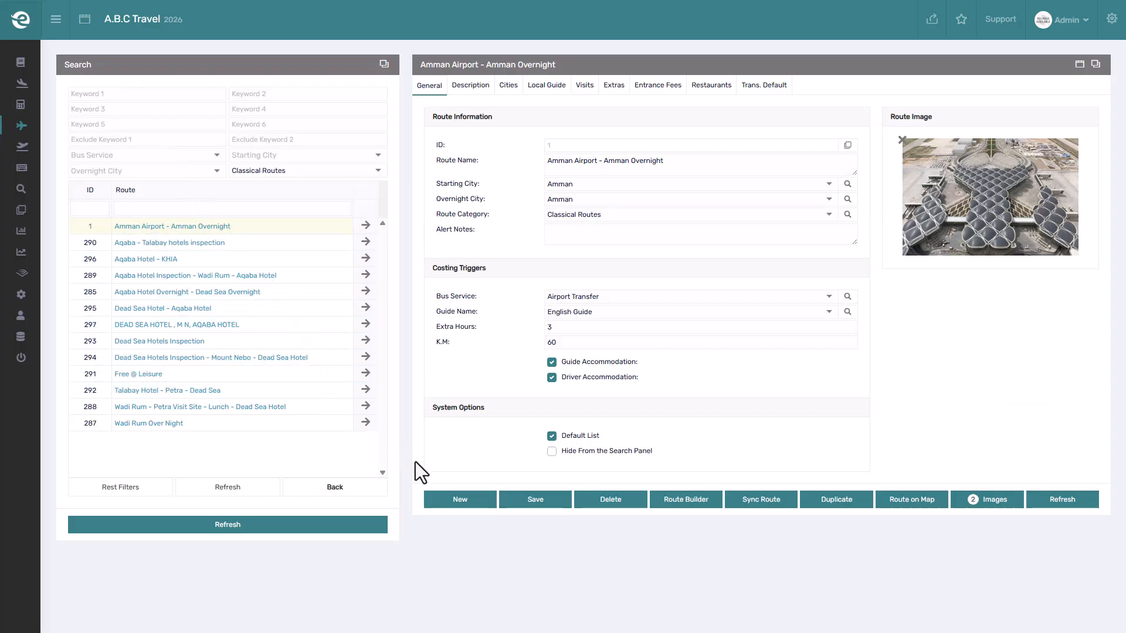
Create a new route, paste the copied name Amman Full Day Visit – Amman Overnight., and set Amman as the starting city.
click(443, 499)
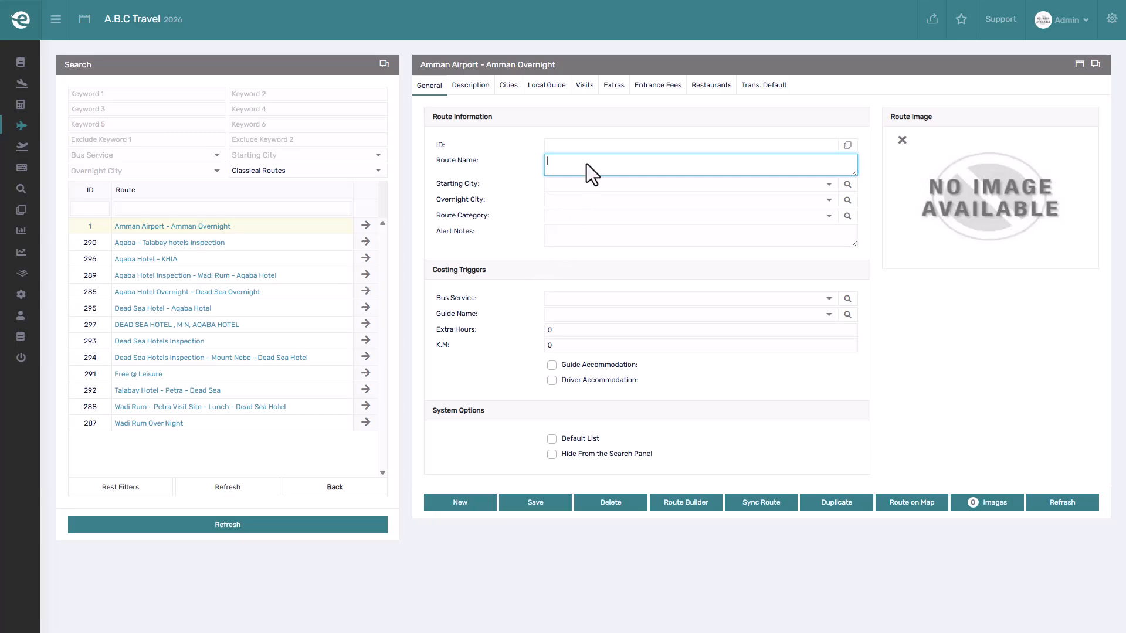
key(ctrl+v)
click(595, 184)
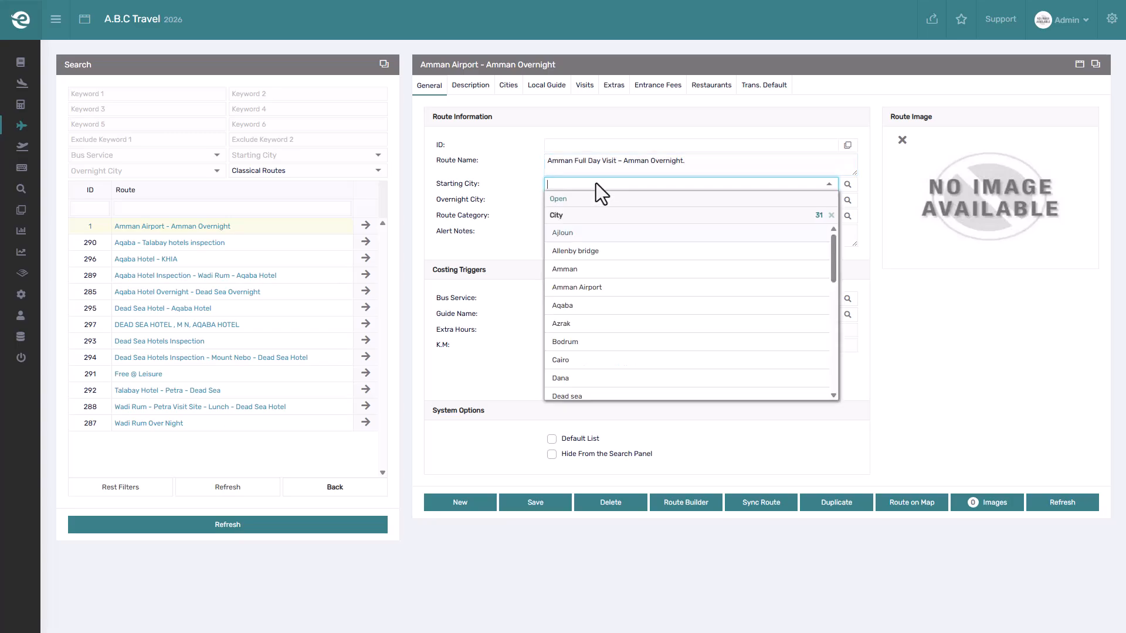
click(591, 268)
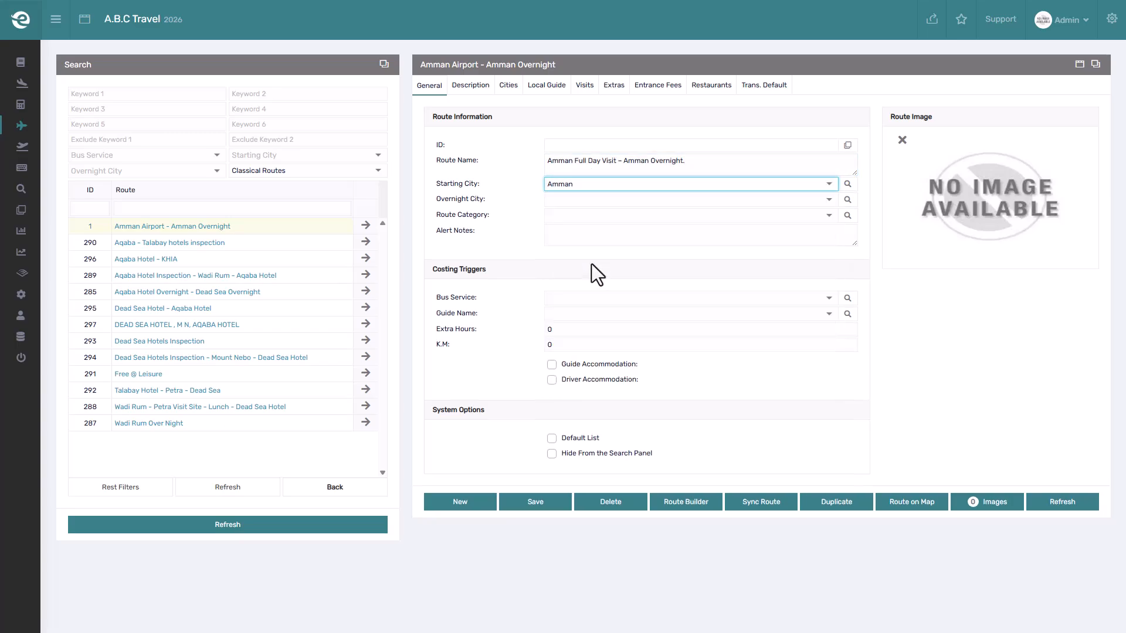
Set the overnight city to Amman and the route category to Classical Routes.
click(601, 197)
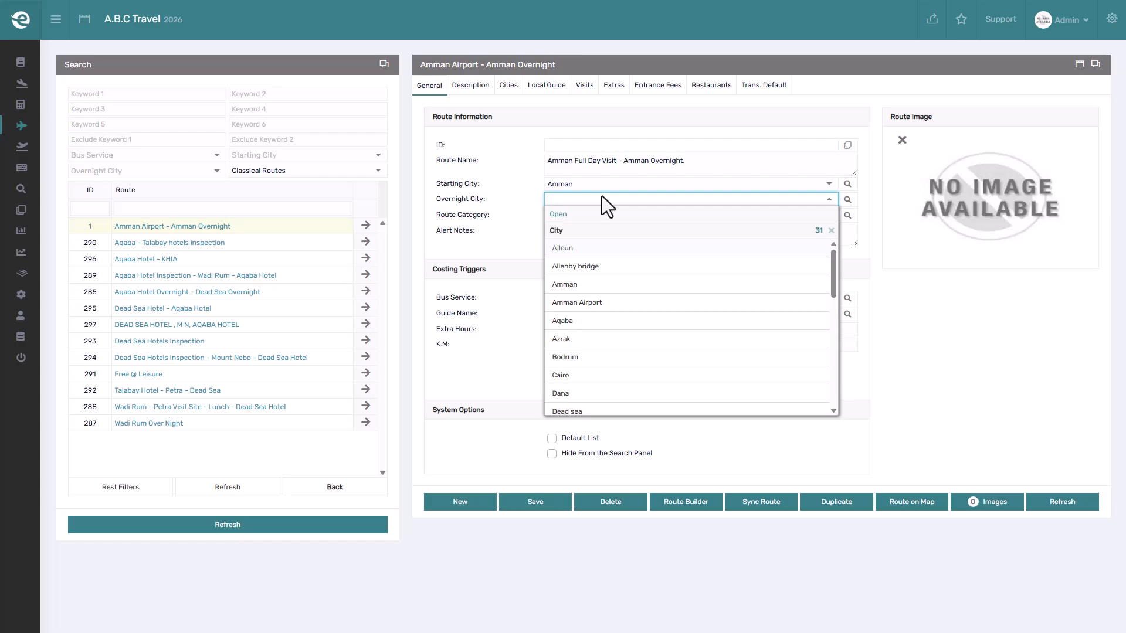
click(597, 283)
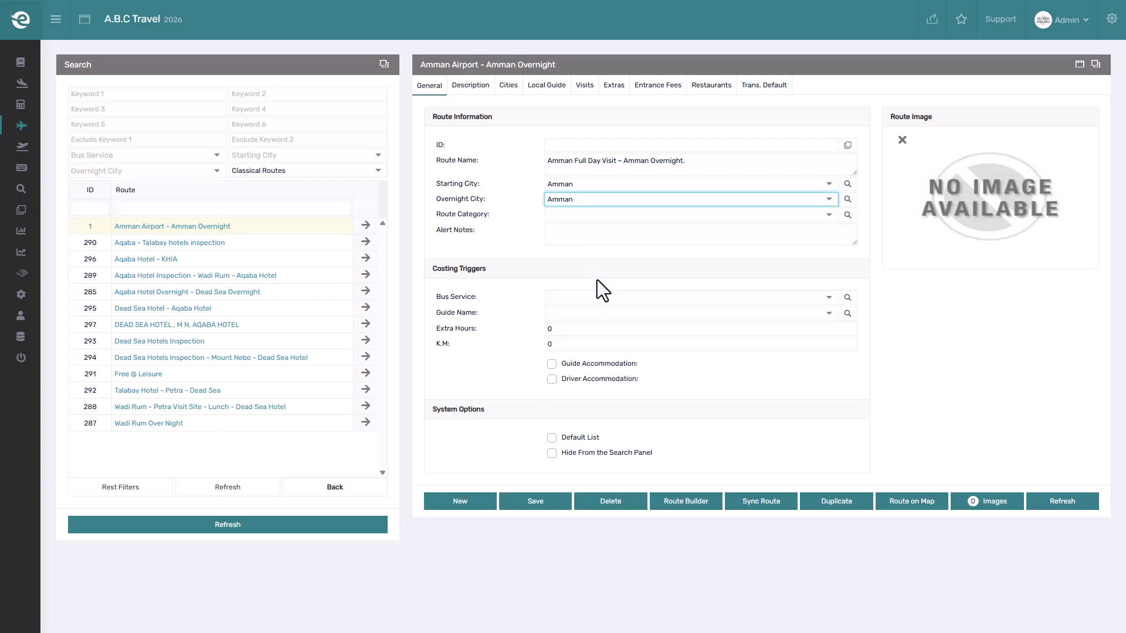
click(602, 214)
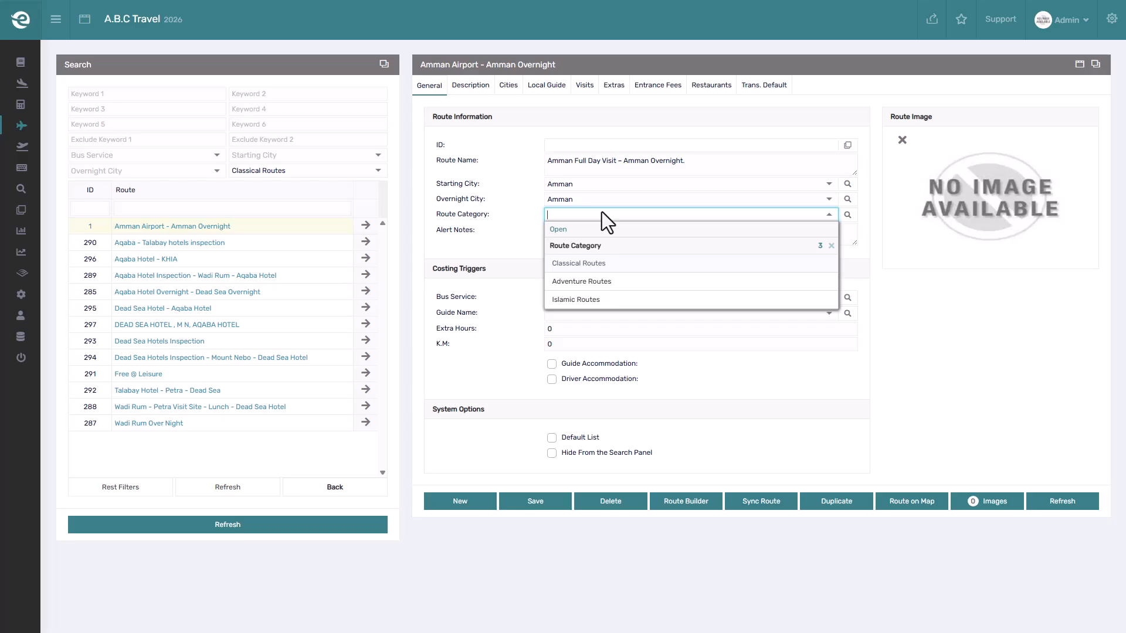
click(601, 262)
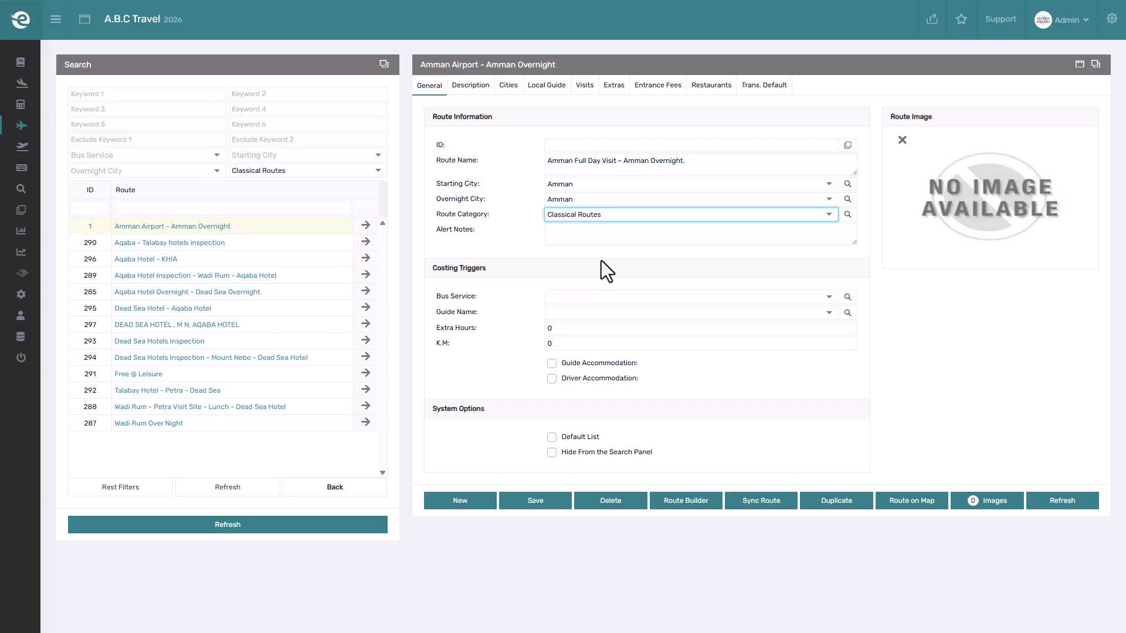
Enter Heavy traffic expected as the route's alert note.
click(603, 232)
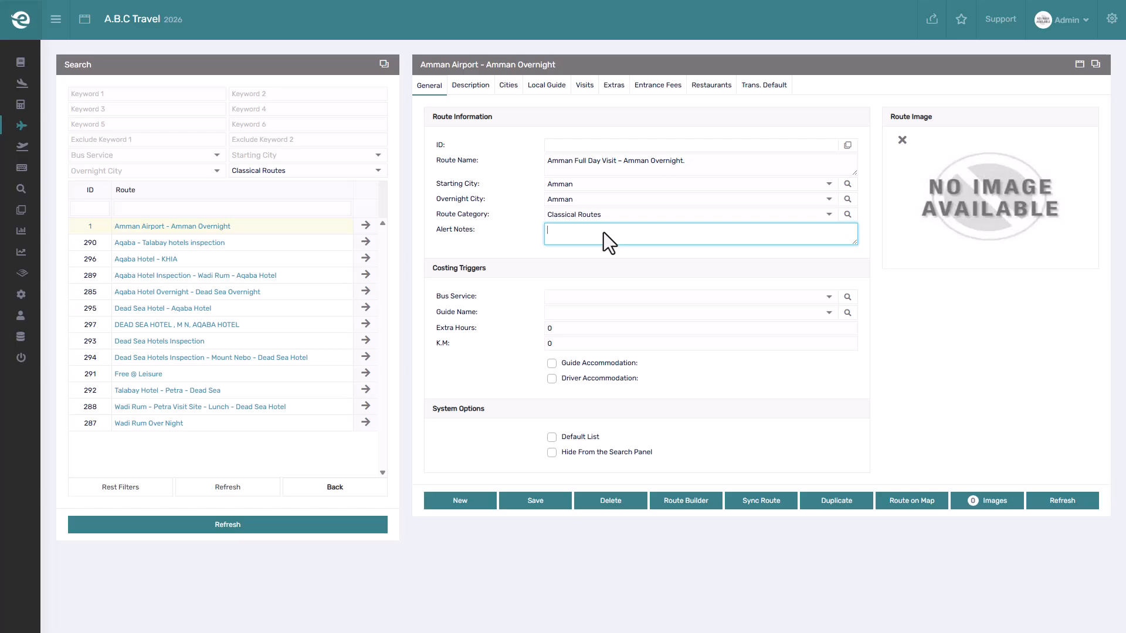
text(Heavy traffic expected)
Upload the Amman -view photo from the Demo photos folder and select it as the route image.
click(977, 213)
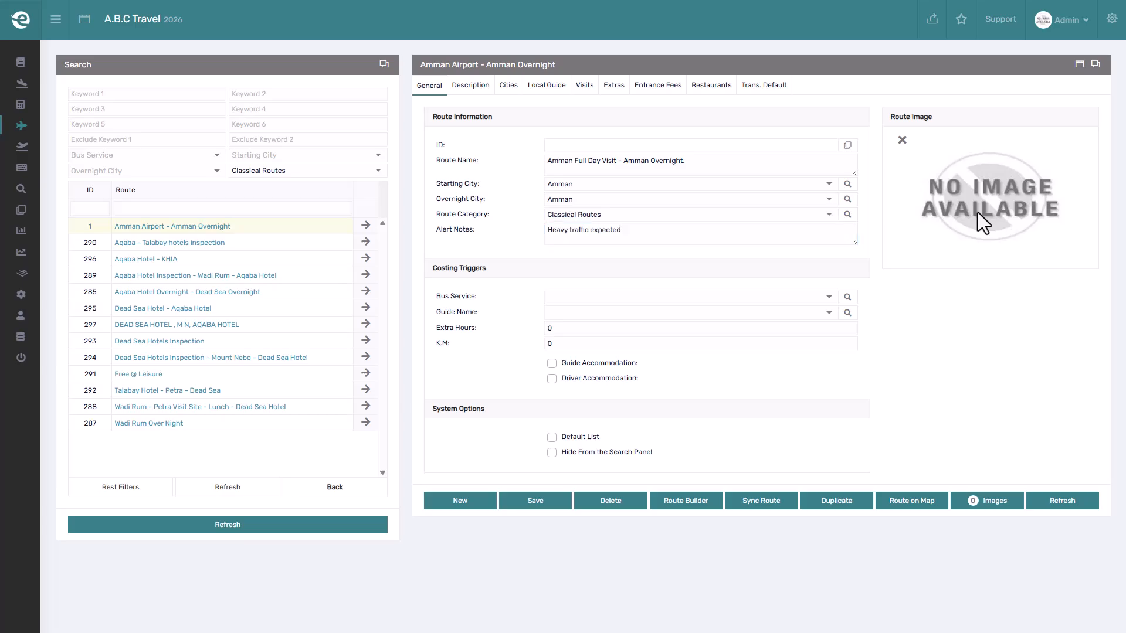
click(977, 212)
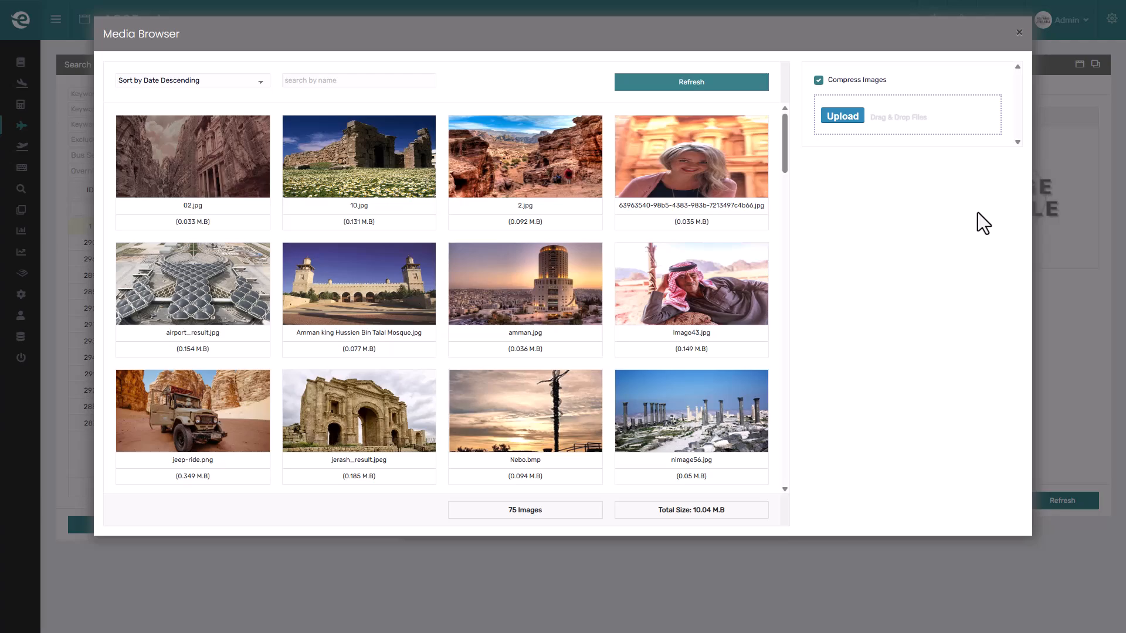
click(853, 115)
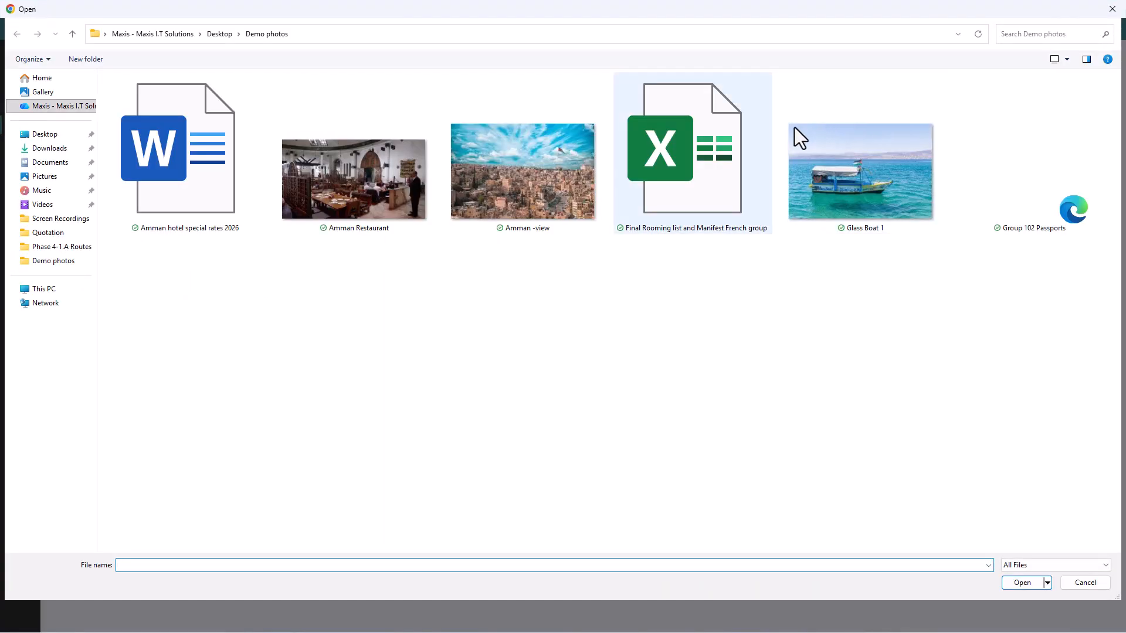
click(552, 176)
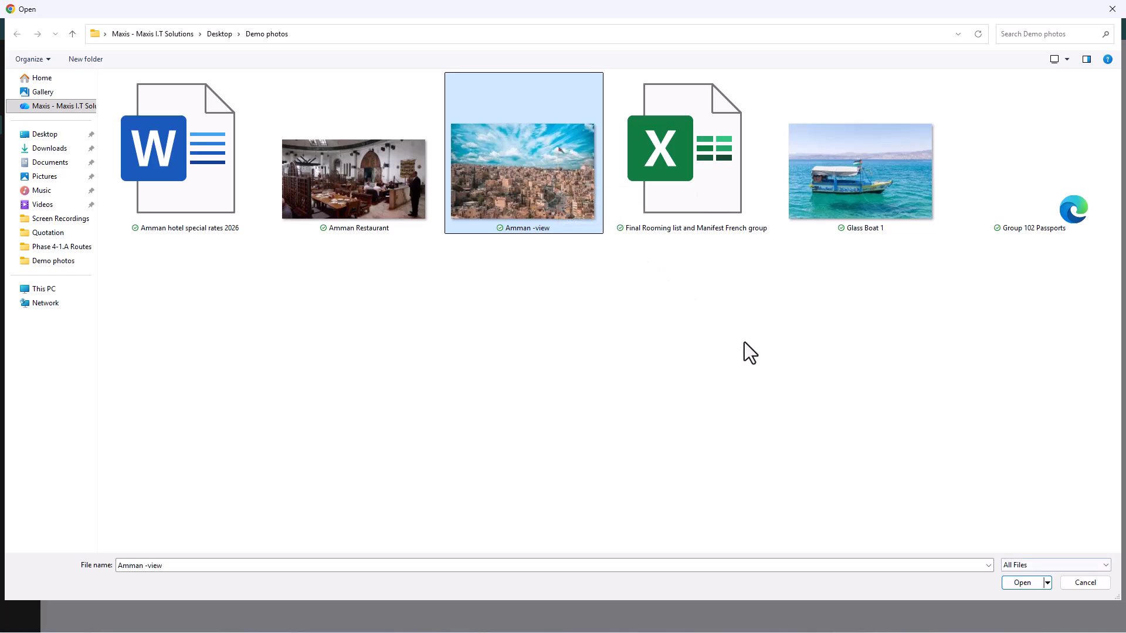
click(1020, 581)
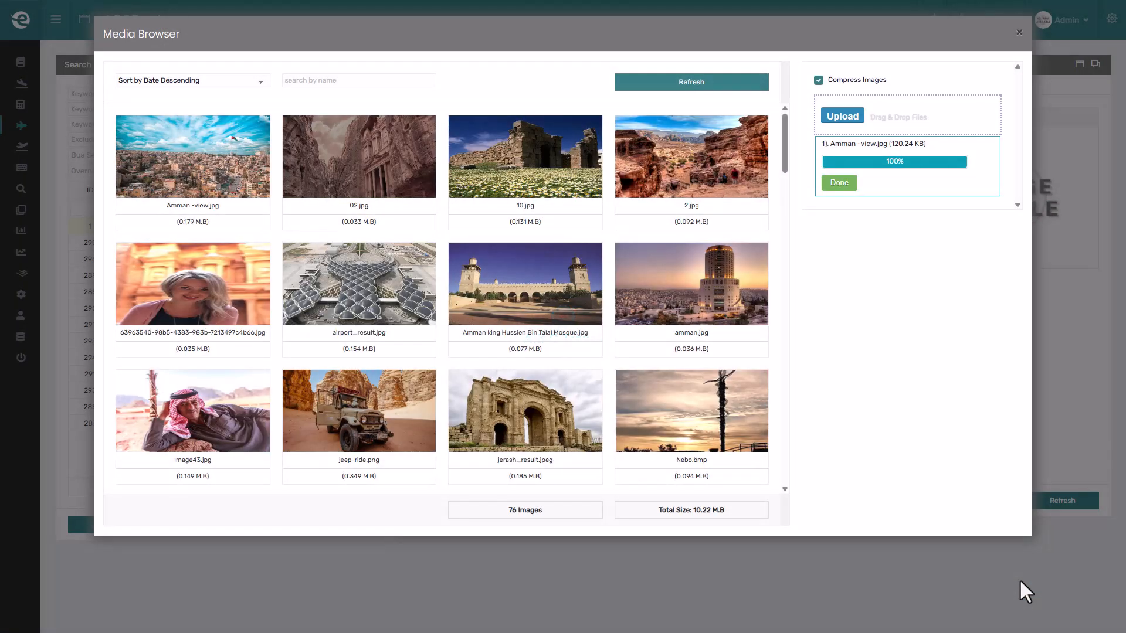
mouse_move(195, 171)
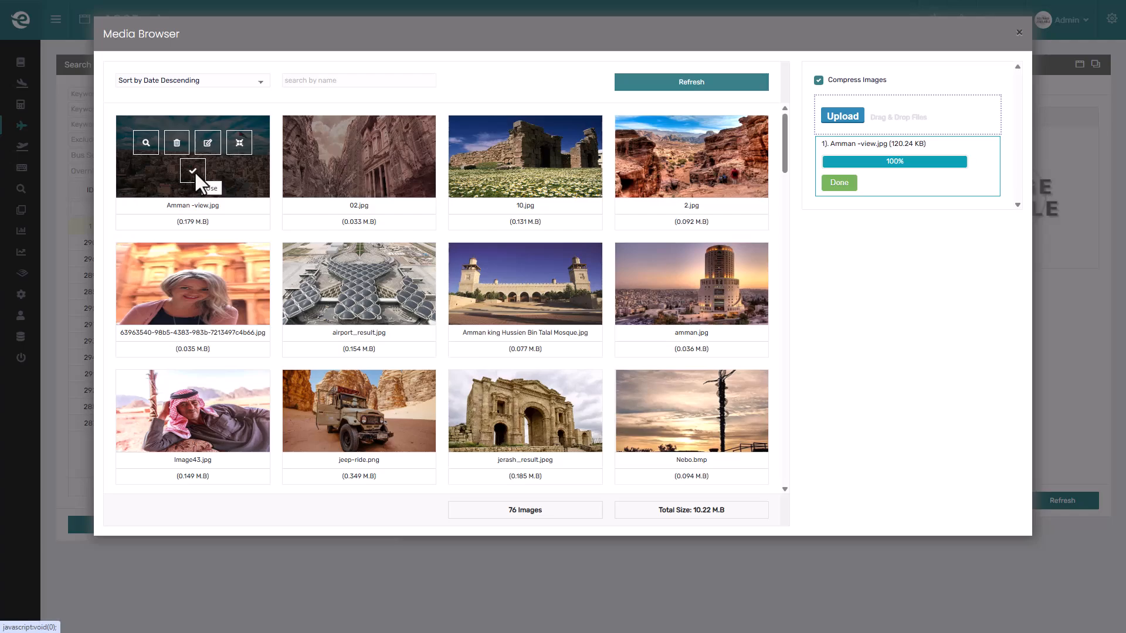
click(193, 170)
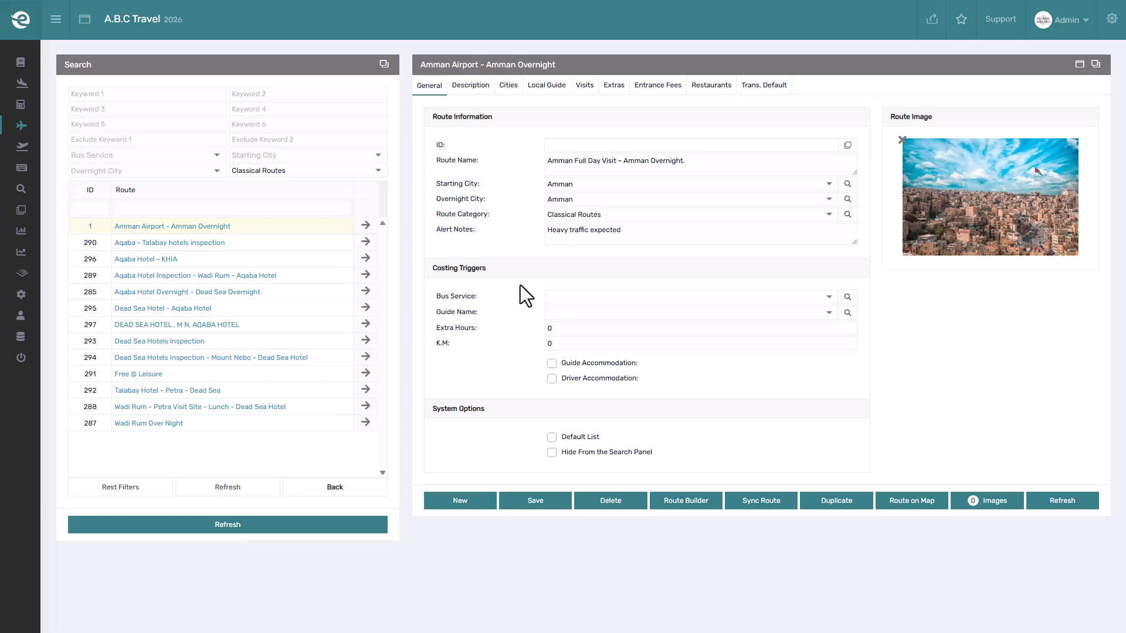
Set the route's bus service to Full Day and the guide to English Guide.
click(581, 297)
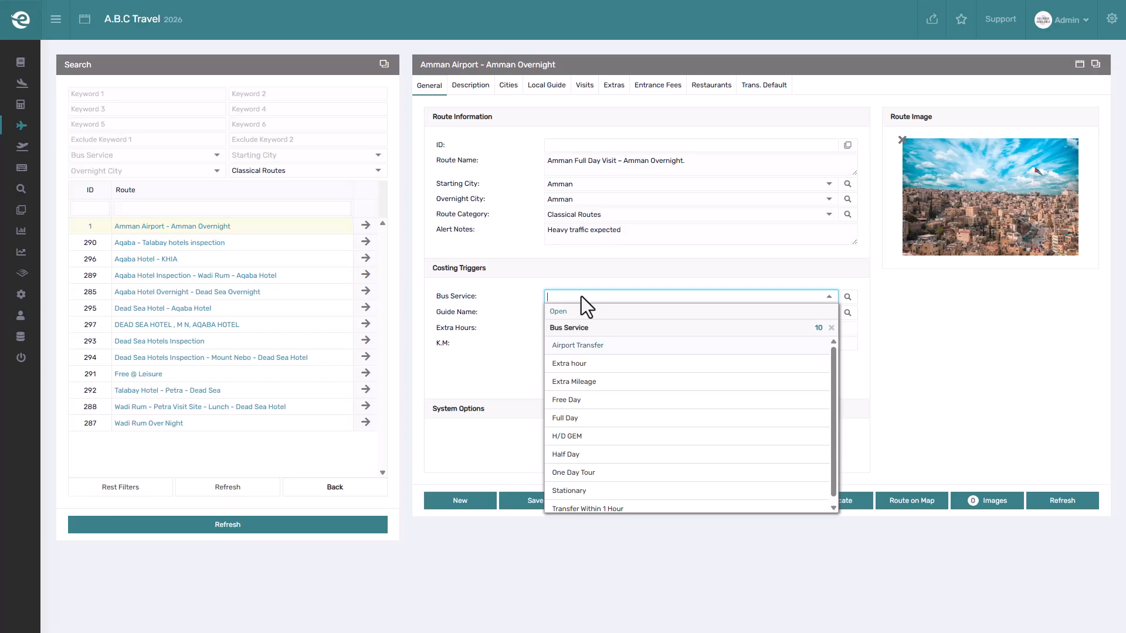
click(590, 418)
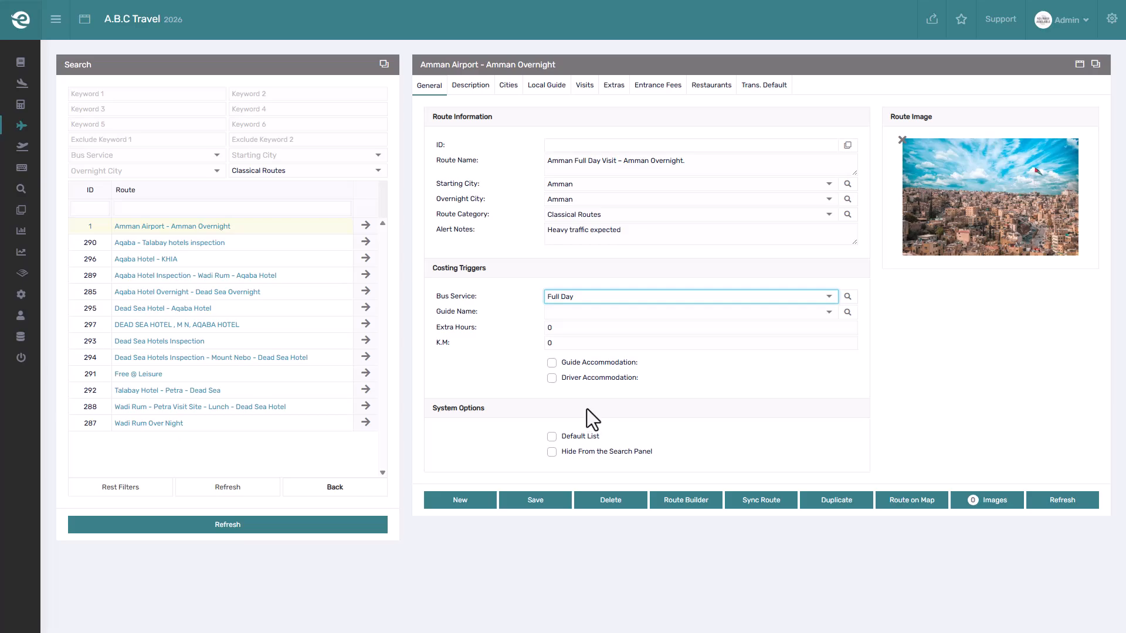
click(529, 314)
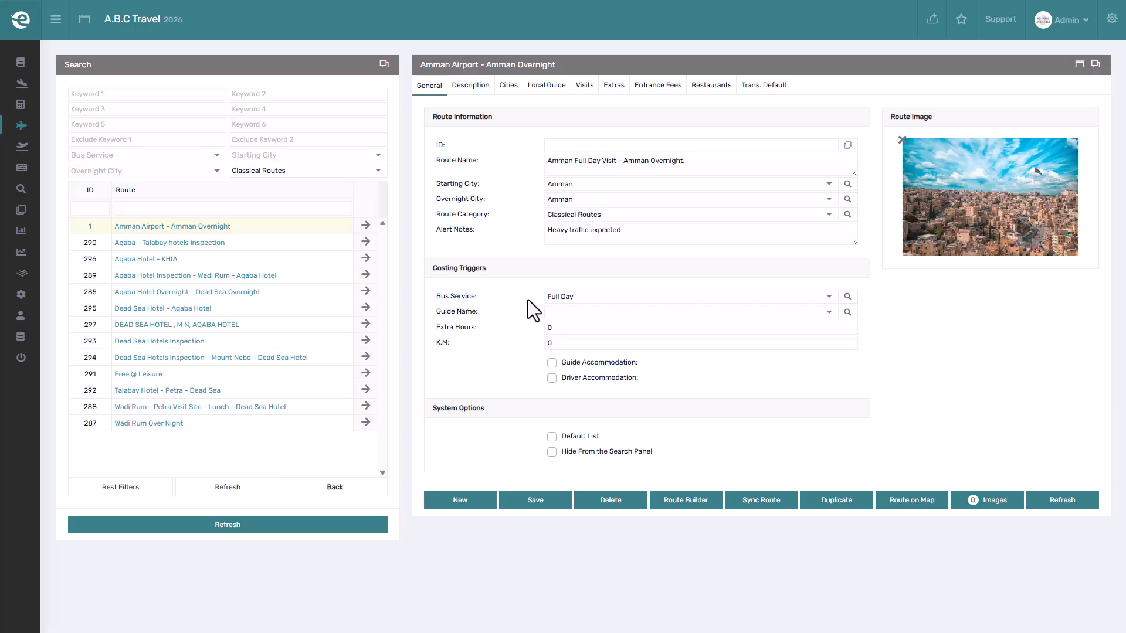
click(562, 310)
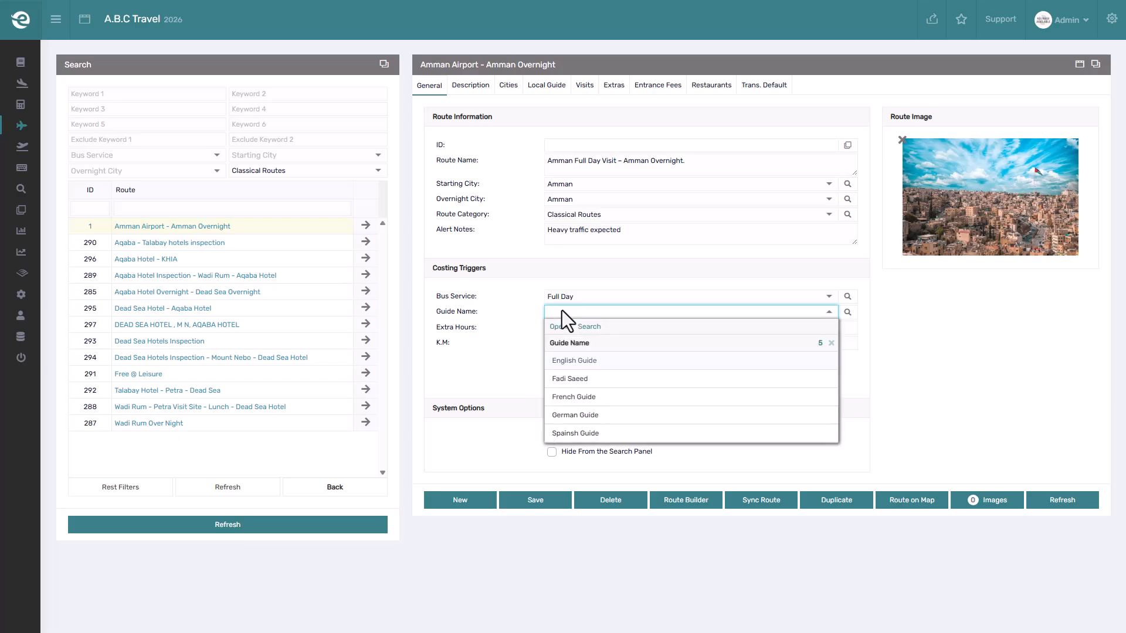
click(591, 359)
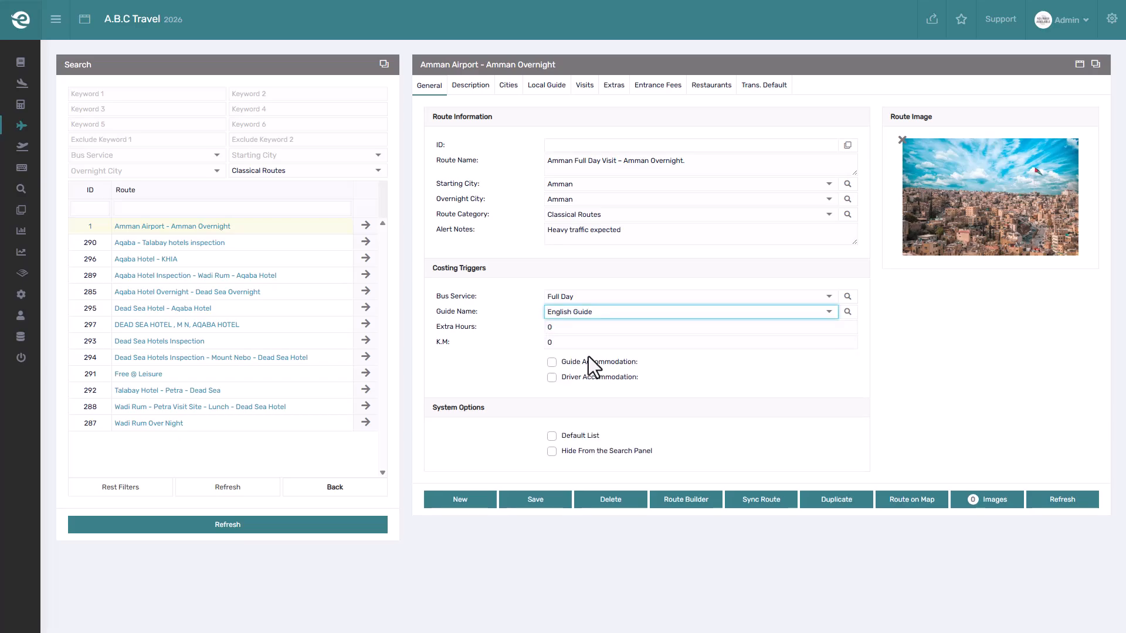
click(528, 314)
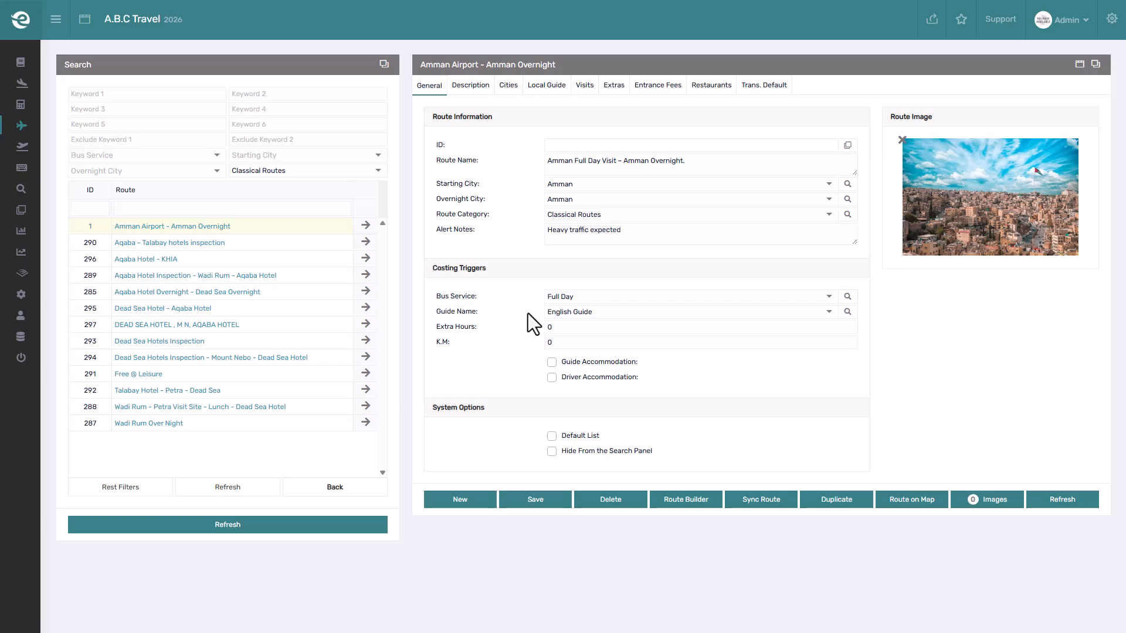
Set the route's extra hours to 1 and the K.M. to 200.
click(556, 327)
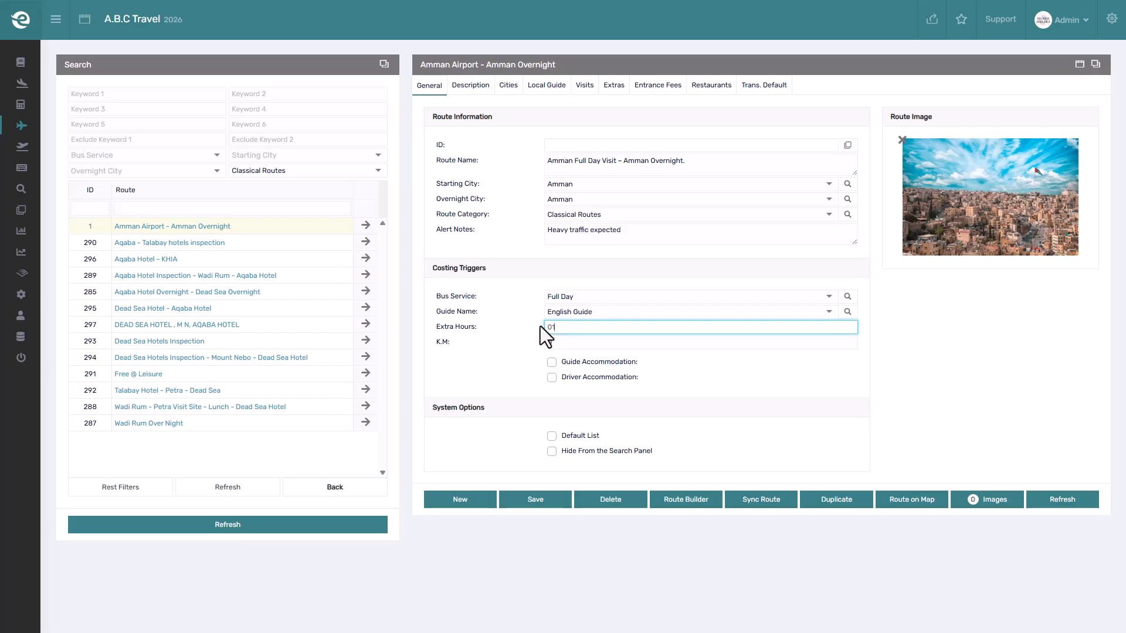
click(540, 326)
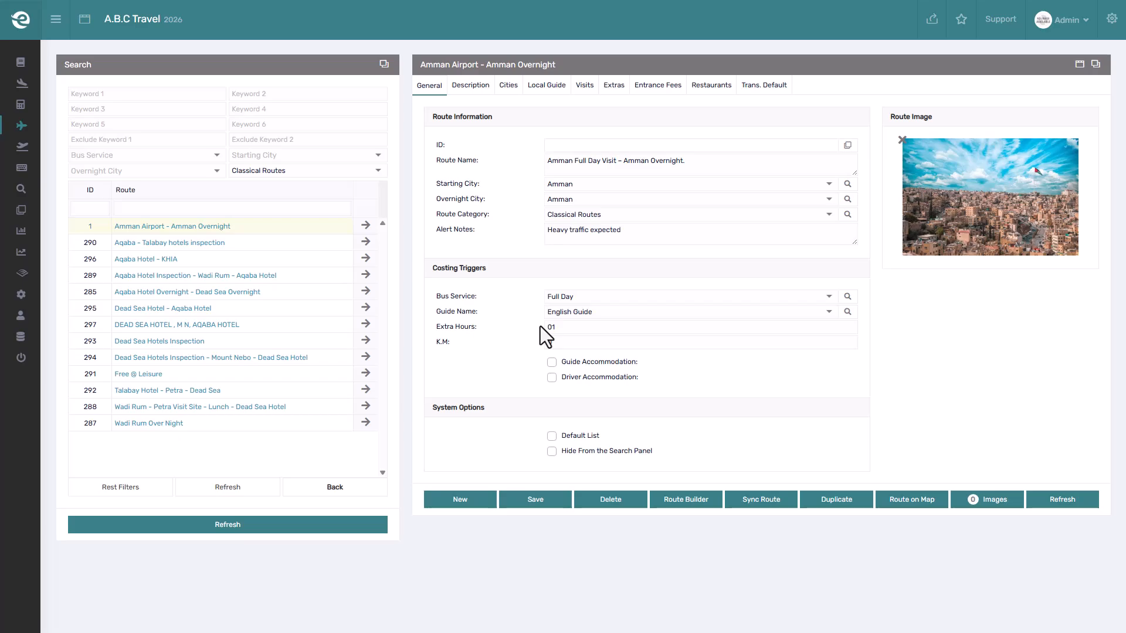
click(564, 340)
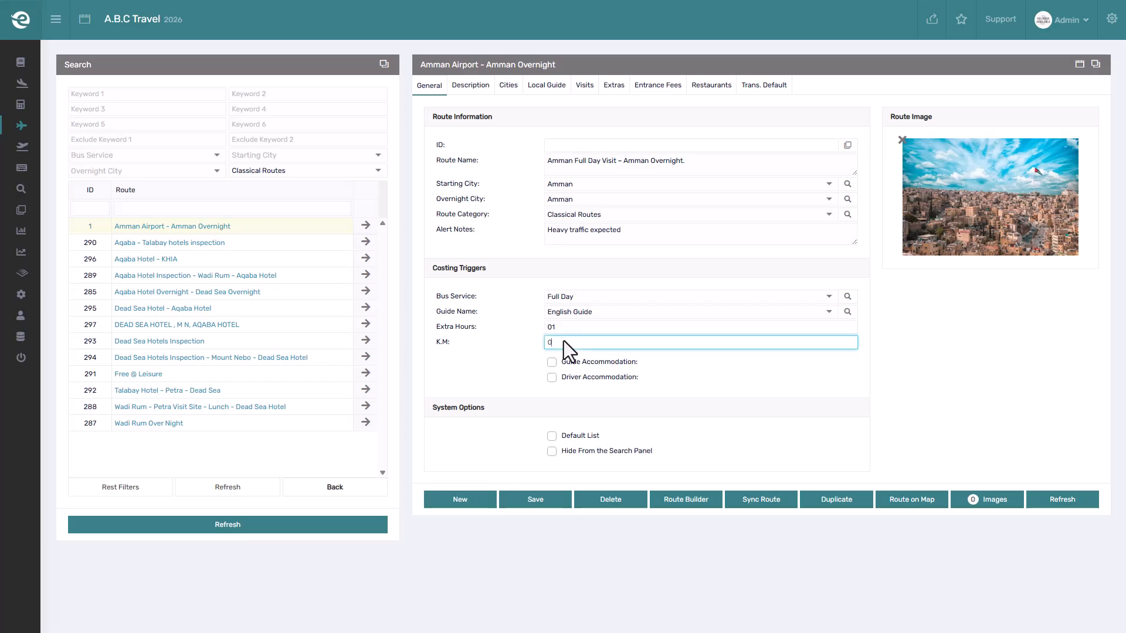
text(200)
click(537, 346)
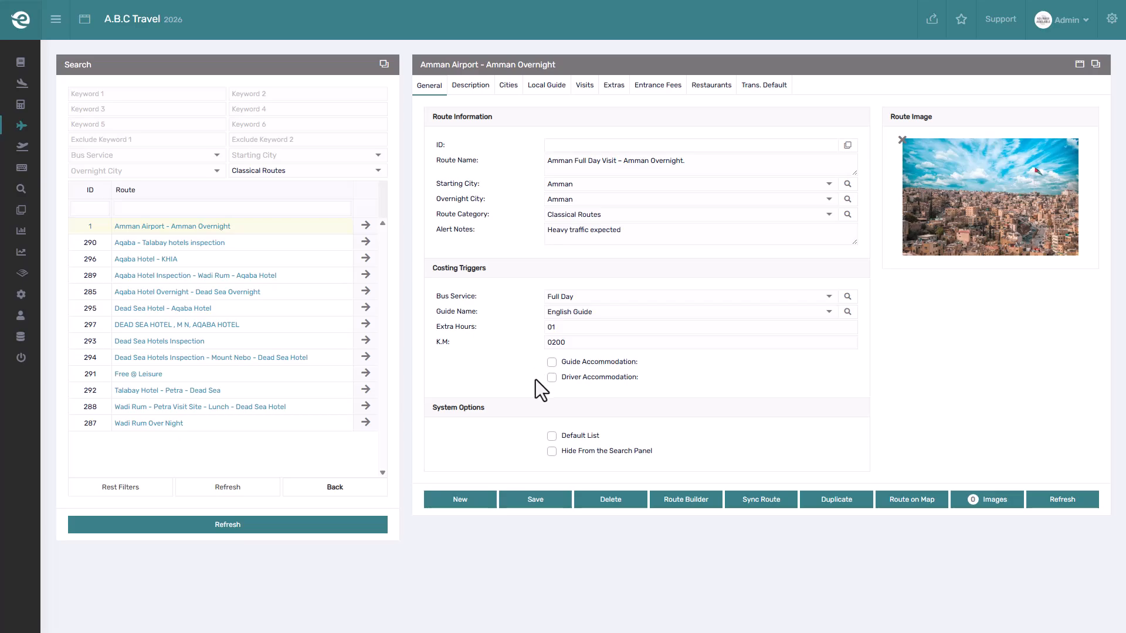
Enable both guide accommodation and driver accommodation, and save the route.
click(550, 361)
click(549, 377)
click(535, 499)
Clear the search filters, mark the route as Default List, save it and refresh the route list.
click(122, 486)
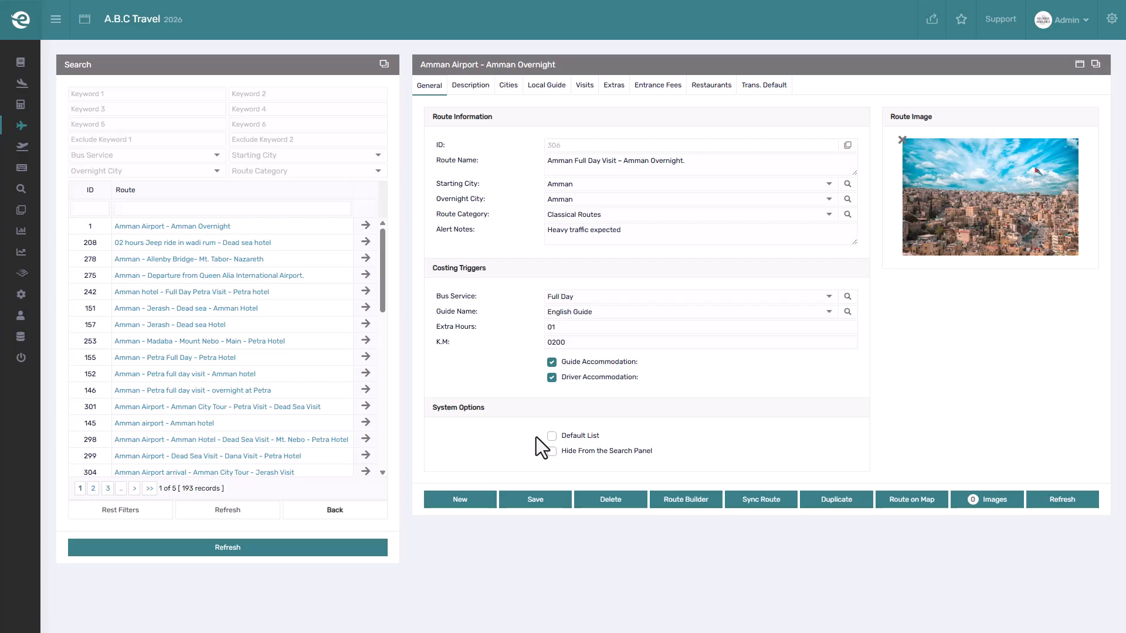
click(551, 437)
click(540, 497)
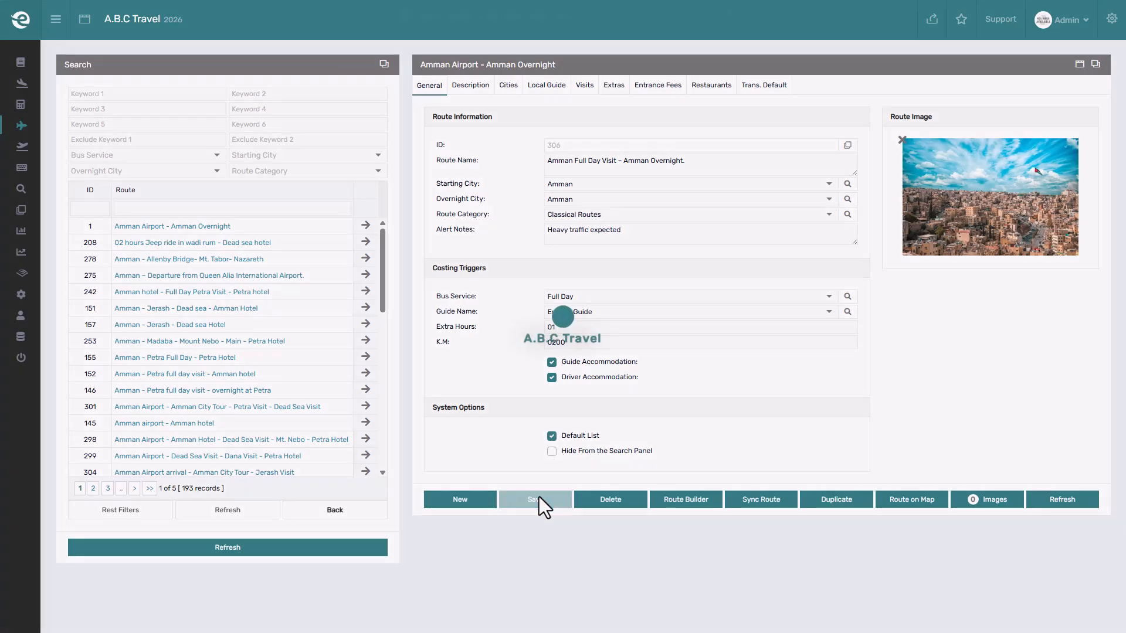
click(297, 546)
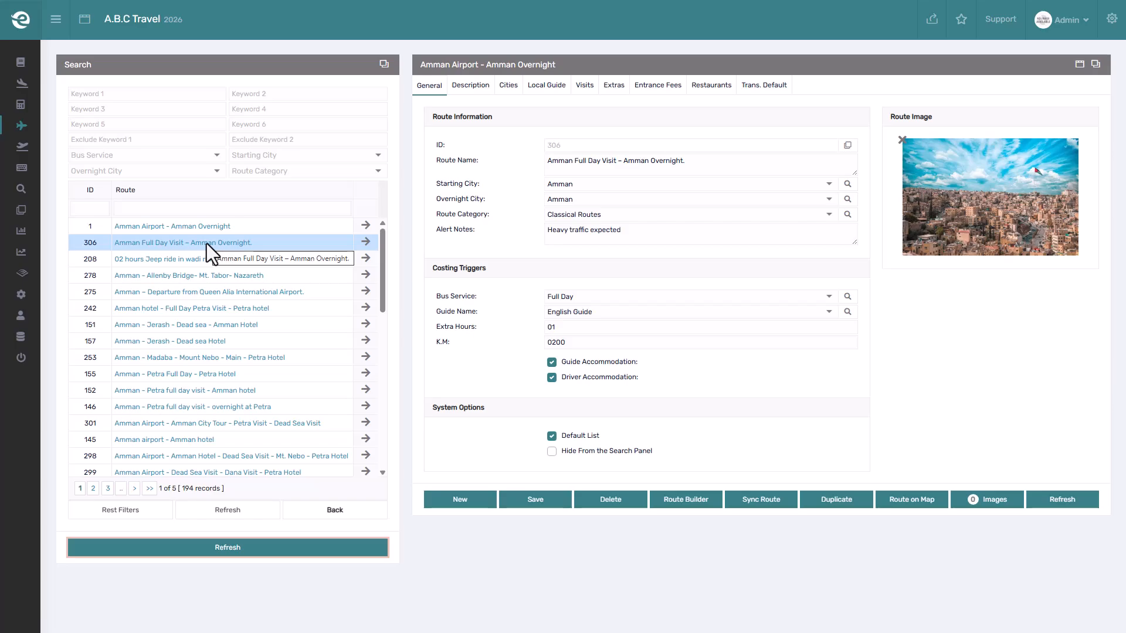
Enable the Hide From the Search Panel option and save the route.
click(549, 455)
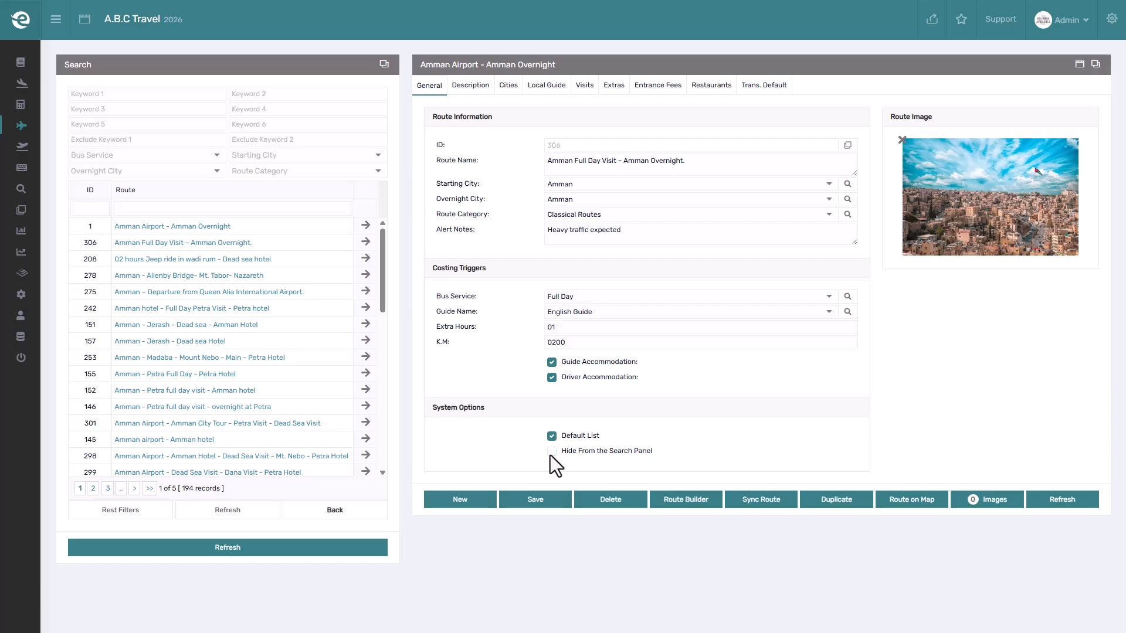
click(546, 499)
Add a new route description row and paste the route name as its short description.
click(463, 90)
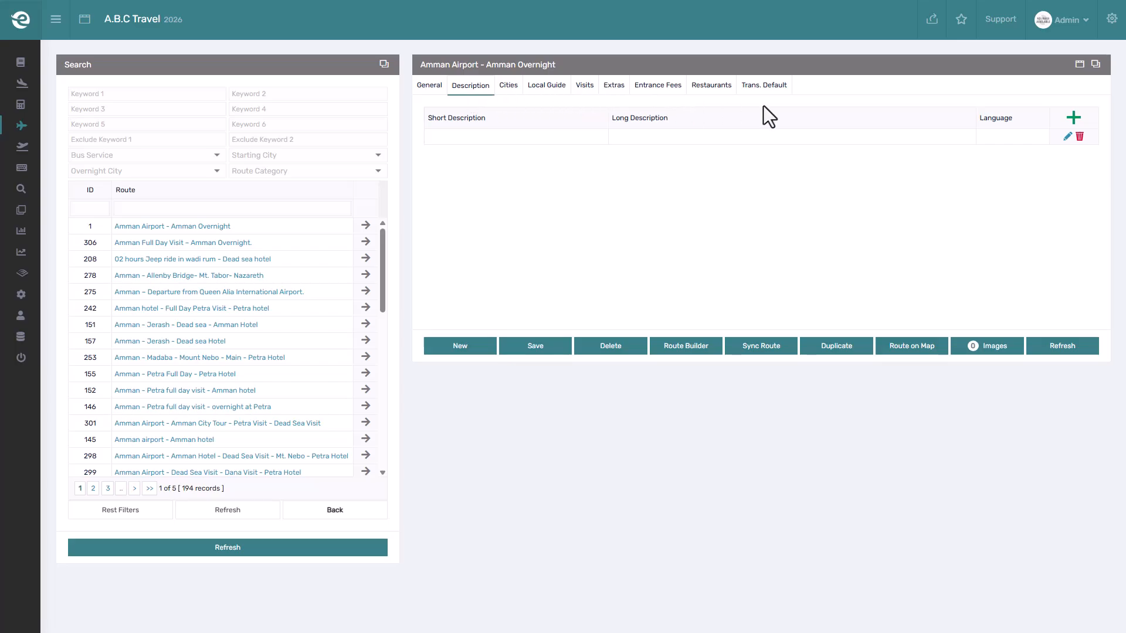
click(1073, 119)
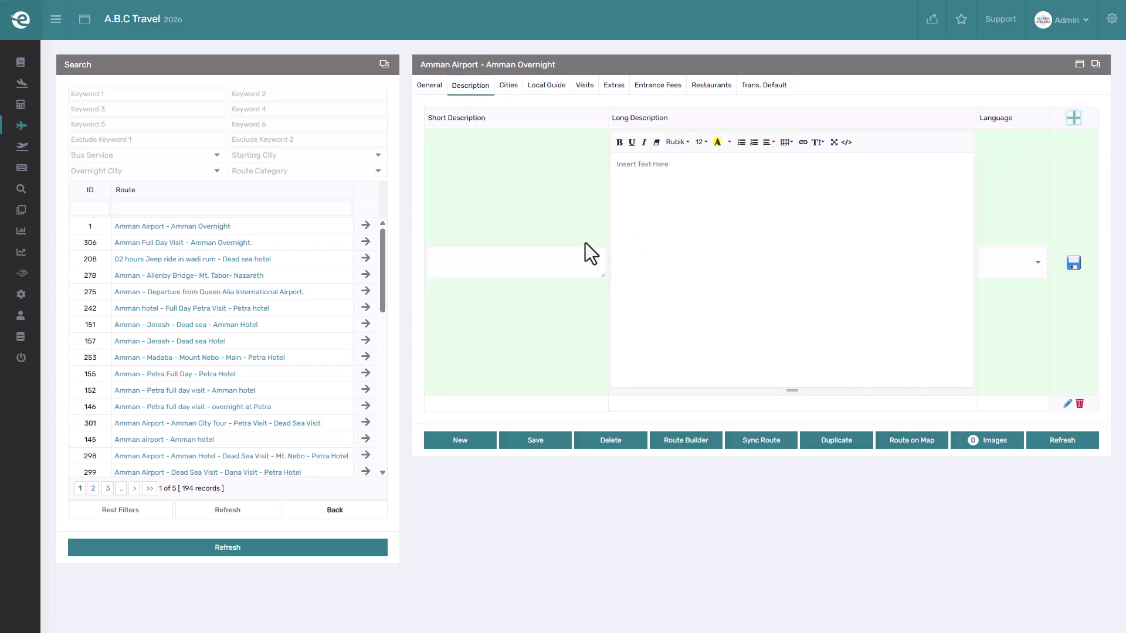
click(523, 258)
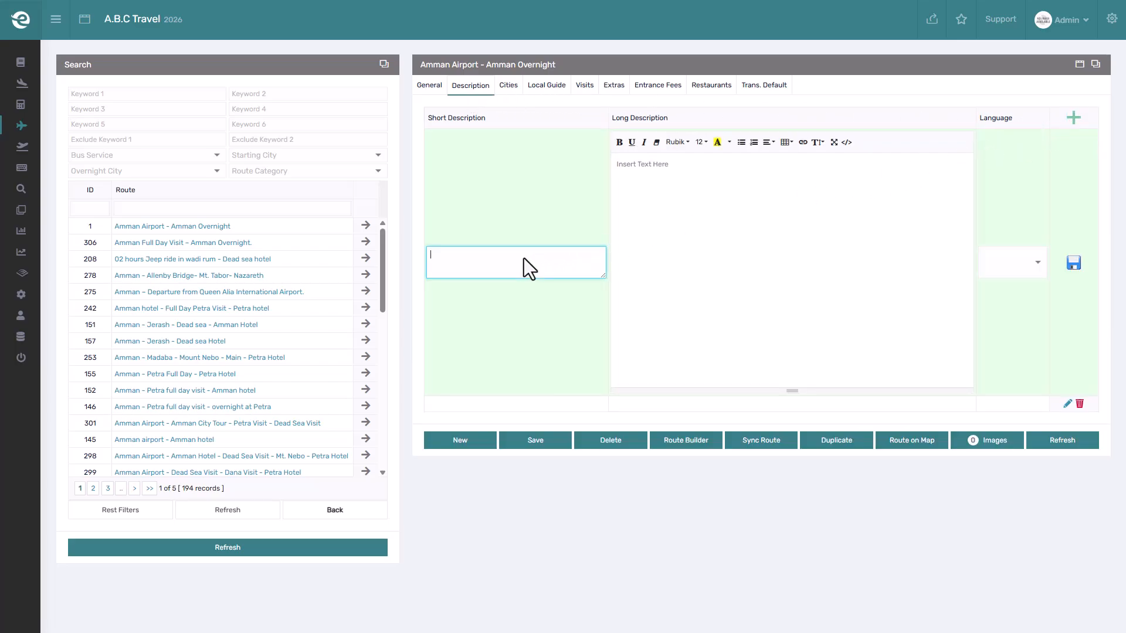
text(Amman Full Day Visit – Amman Overnight.)
Copy the route description text from the spreadsheet cell and paste it as the long description.
key(alt+Tab)
double_click(359, 136)
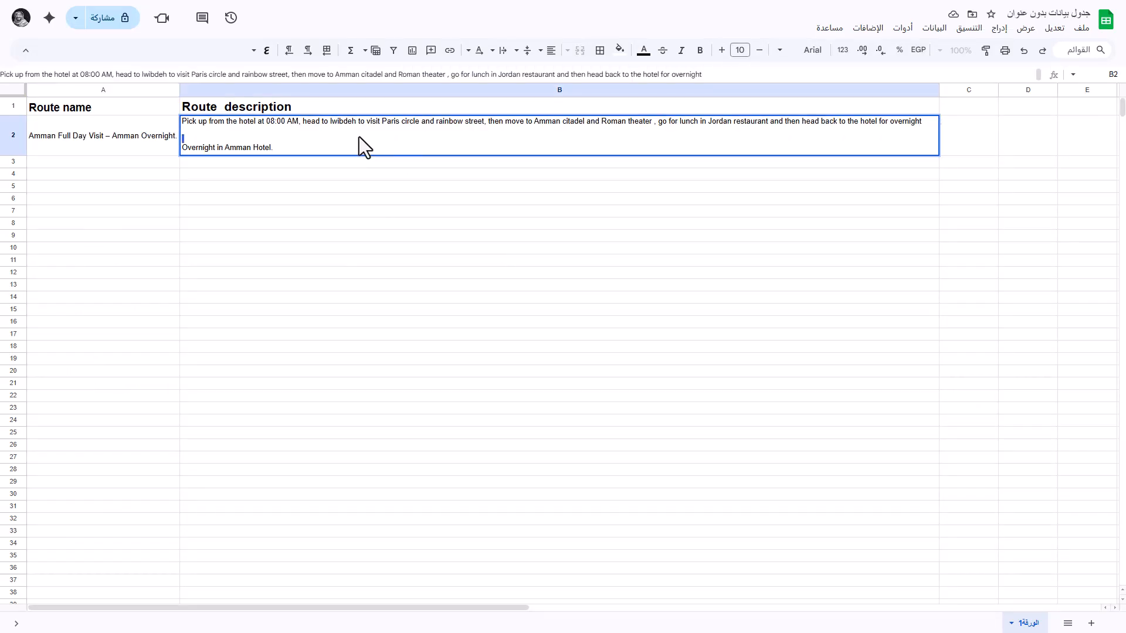
key(ctrl+a)
key(ctrl+c)
key(alt+Tab)
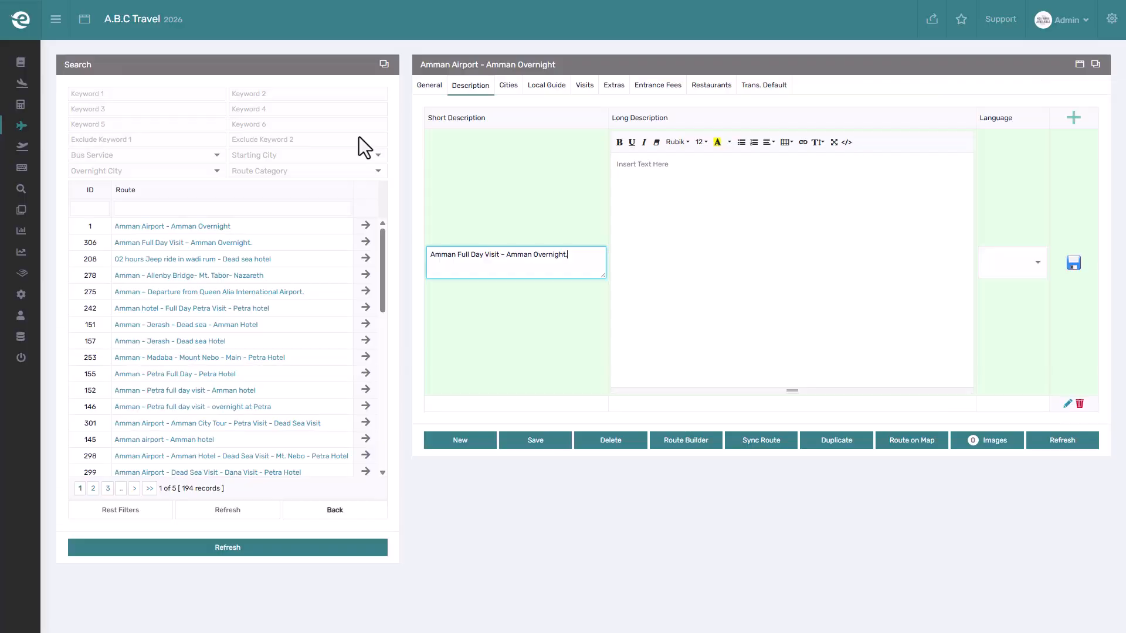
click(639, 181)
key(ctrl+v)
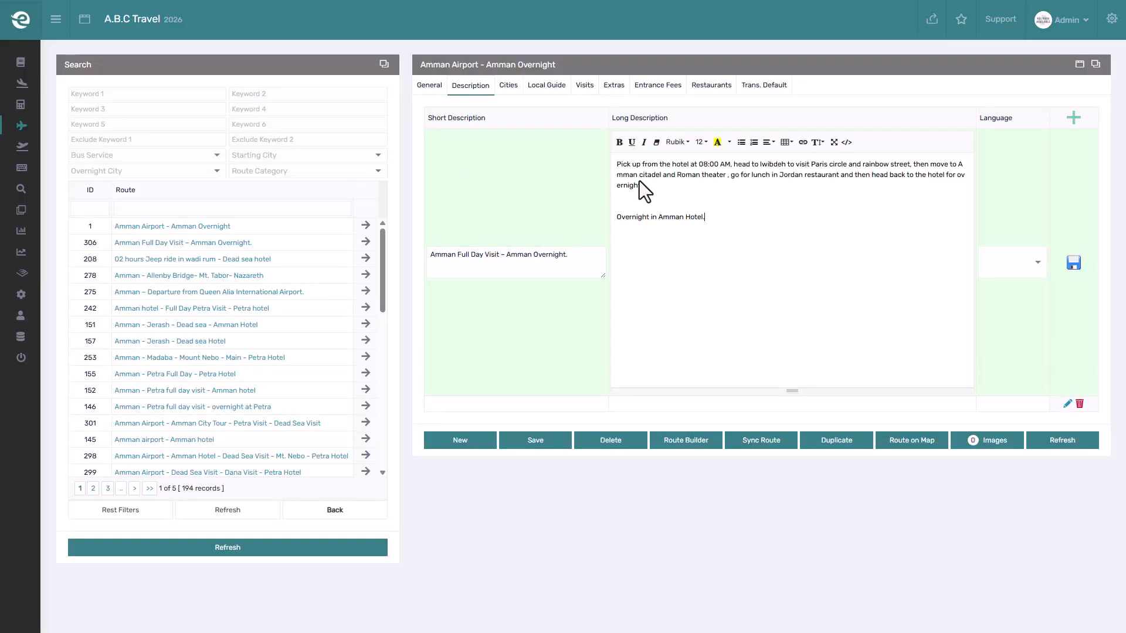
Set the description's language to English and save the description row.
click(1036, 265)
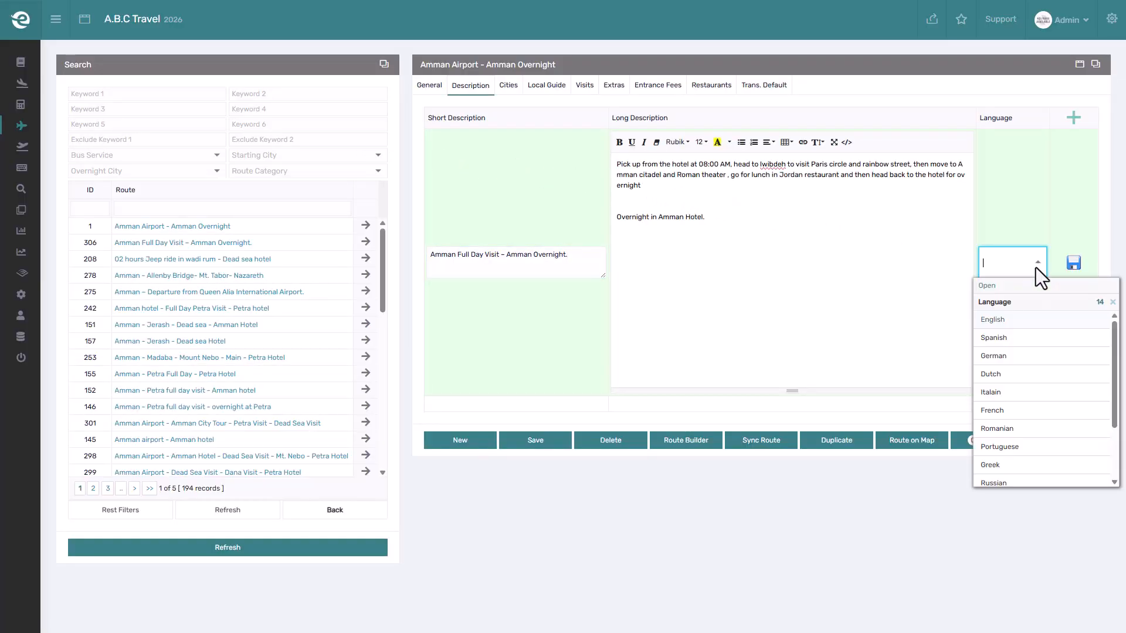
click(1029, 319)
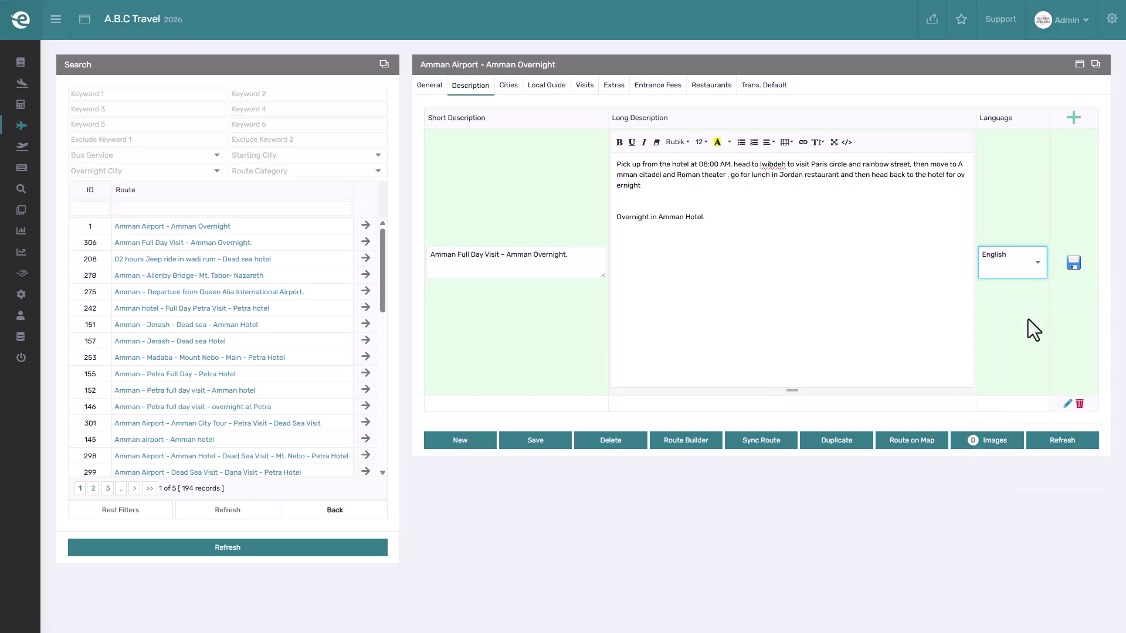
click(1072, 263)
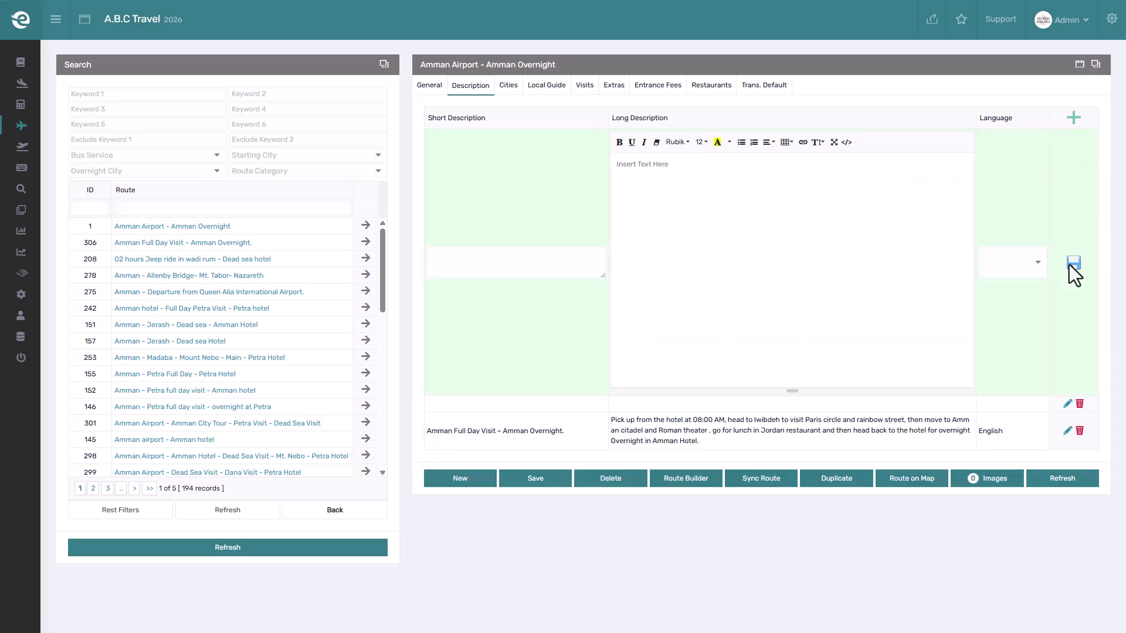
click(1074, 120)
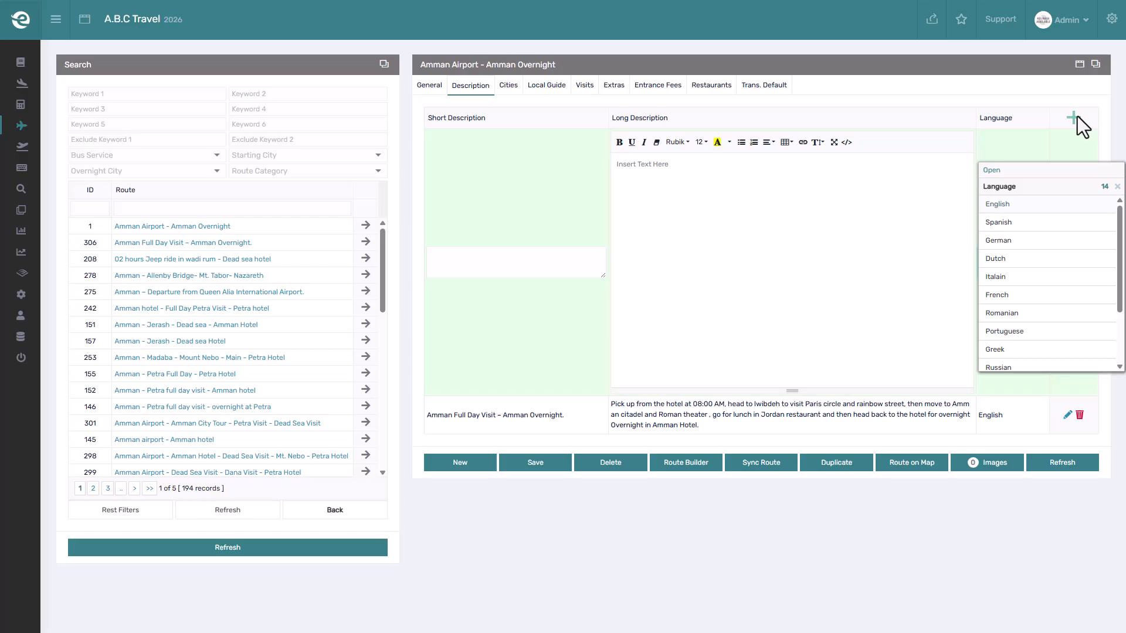
click(1078, 116)
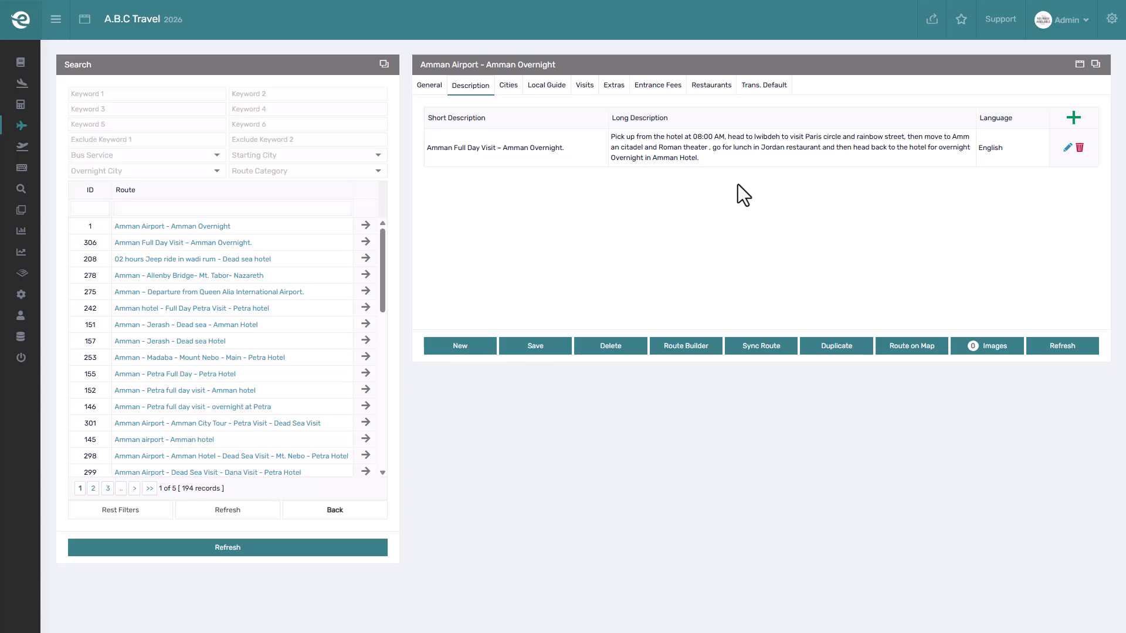
Add Amman and Aqaba as the route's cities, saving each city row.
click(507, 88)
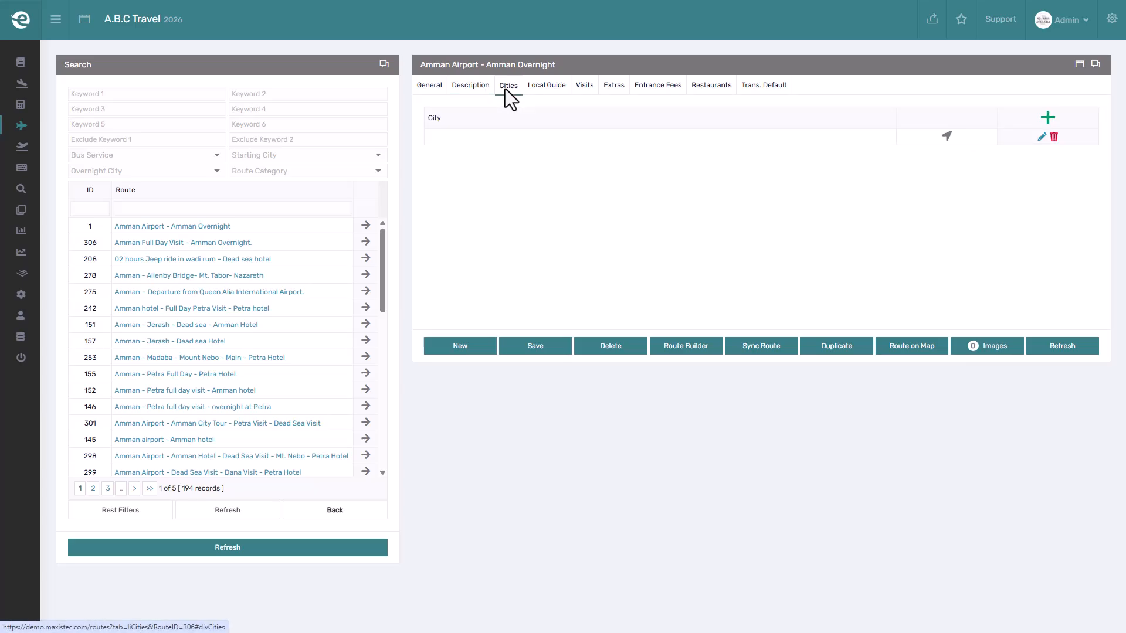
click(1047, 117)
click(842, 146)
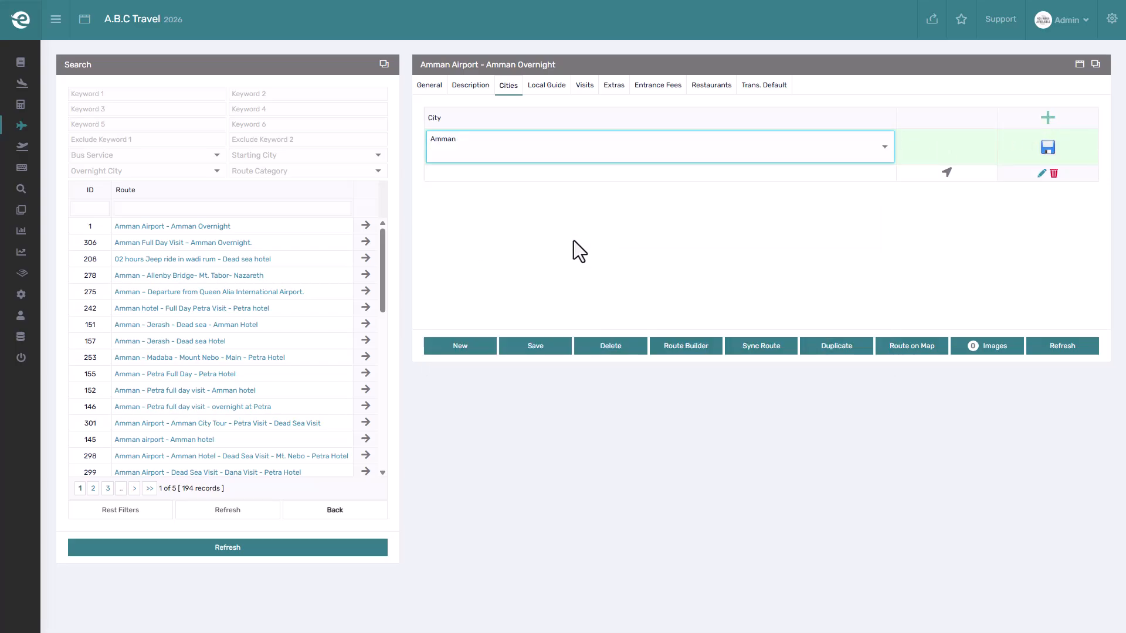
click(1048, 148)
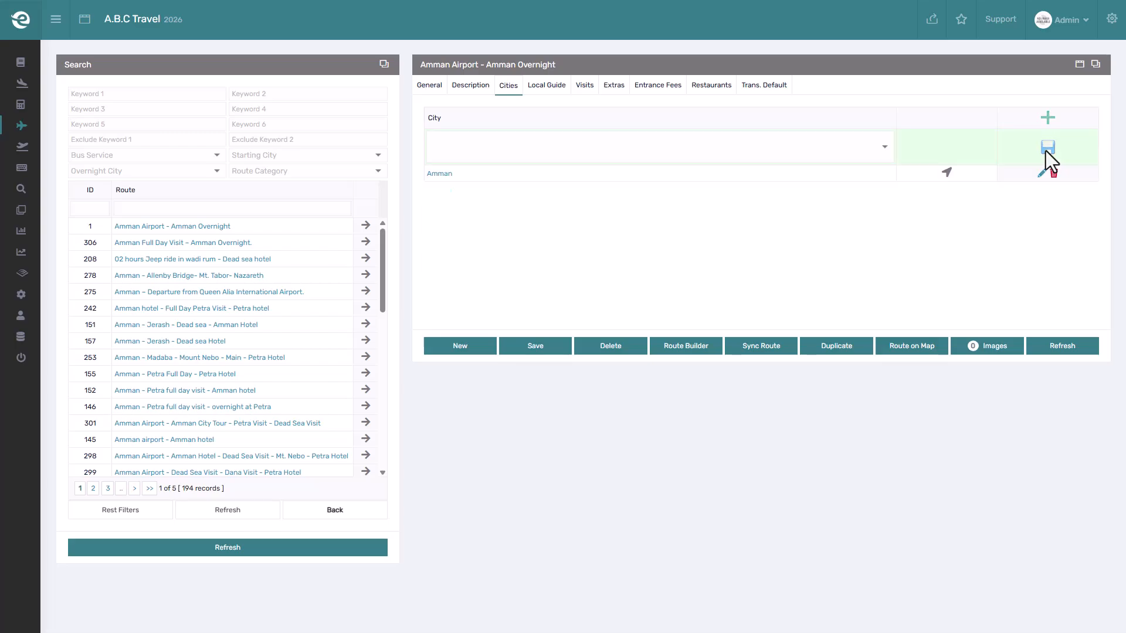
click(862, 148)
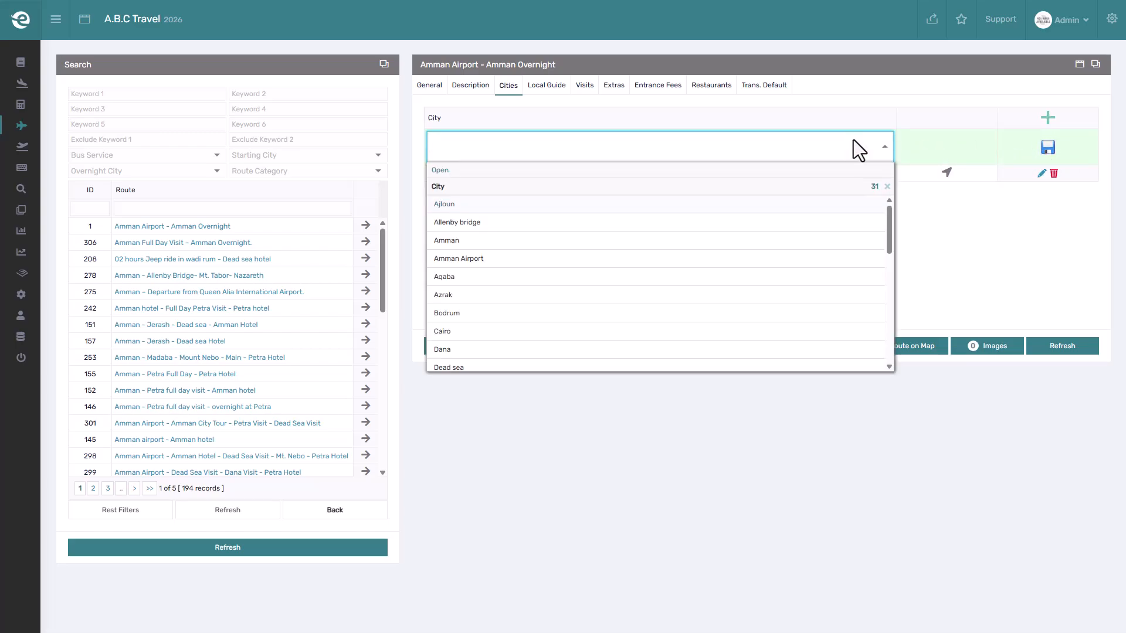
click(550, 272)
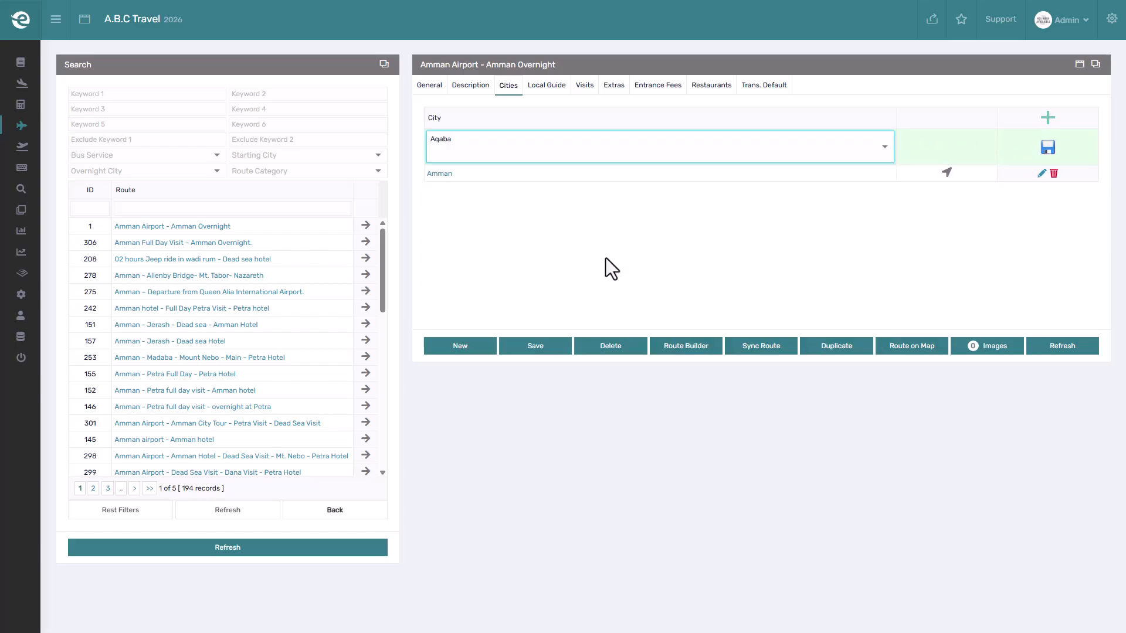
click(1048, 147)
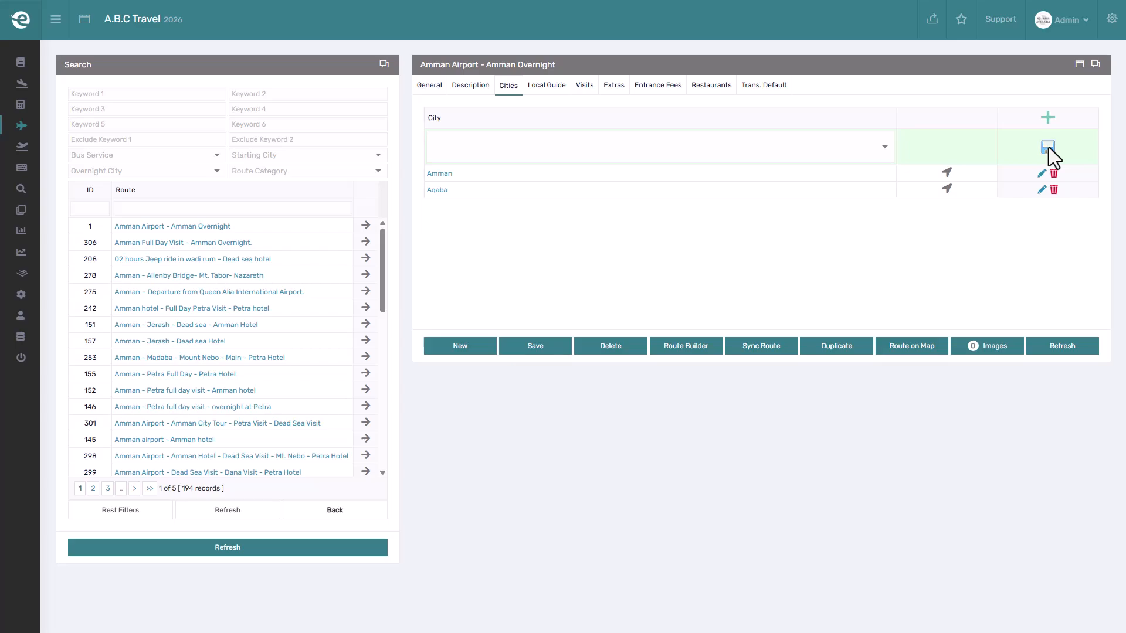
Open the route map to review the path between the route's cities.
drag(696, 136, 649, 136)
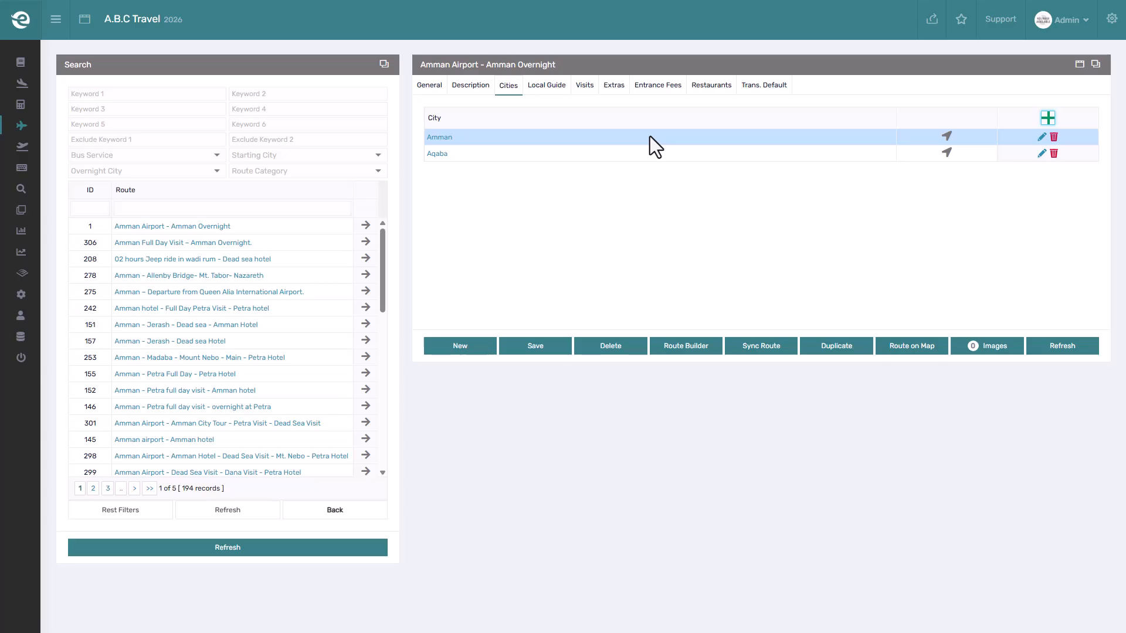
click(910, 343)
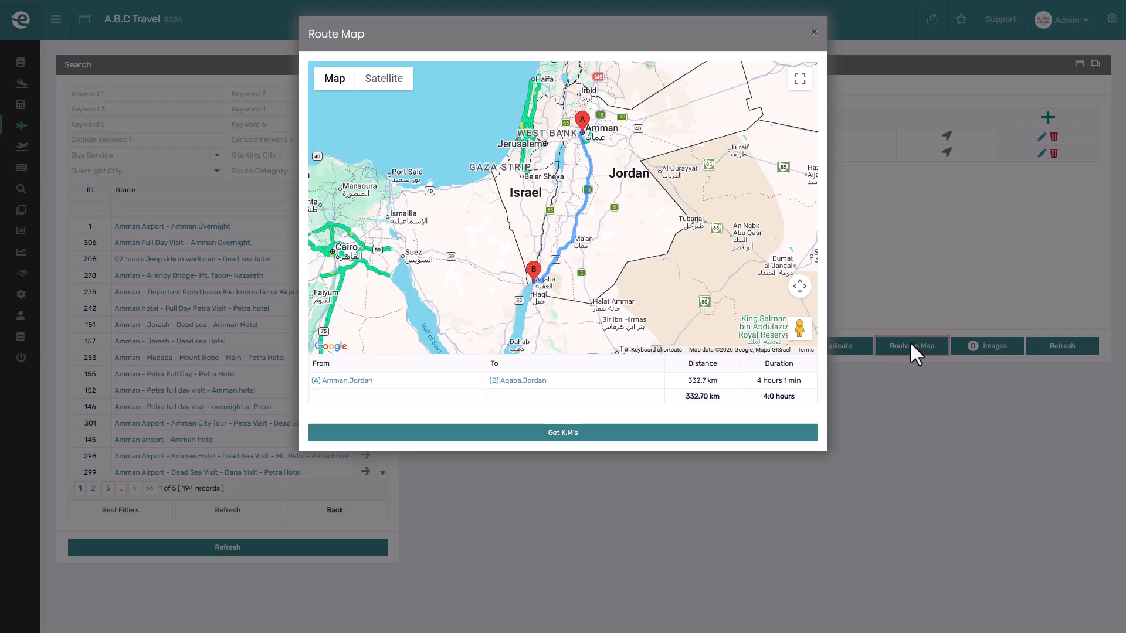
click(864, 287)
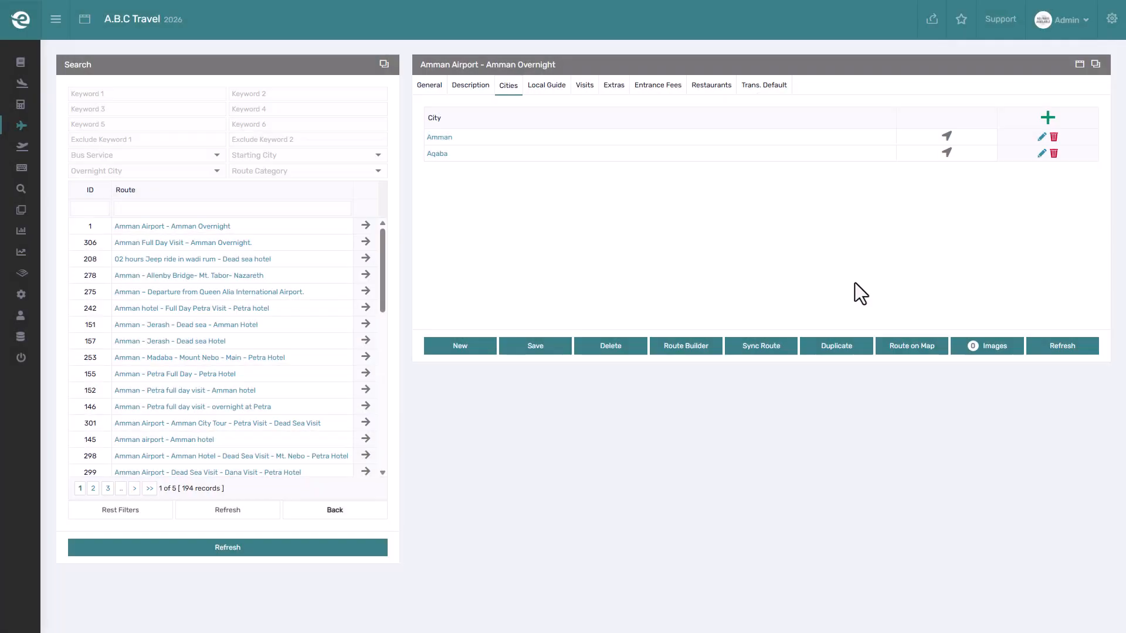
Reorder the cities so Aqaba comes before Amman, and check the updated route map.
drag(673, 160, 656, 131)
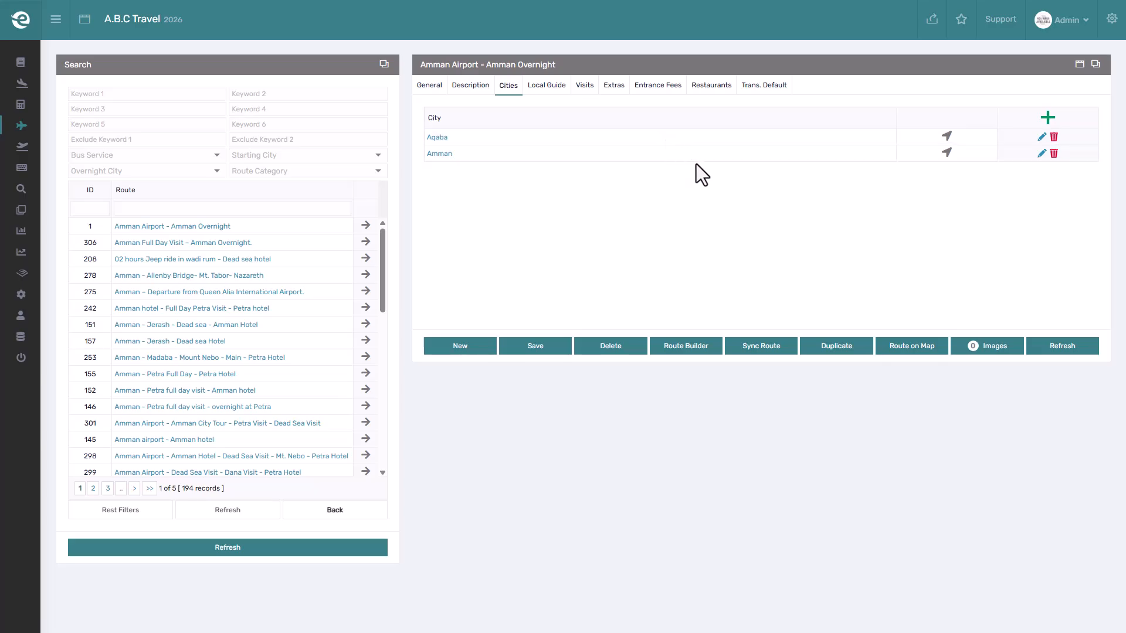
click(915, 342)
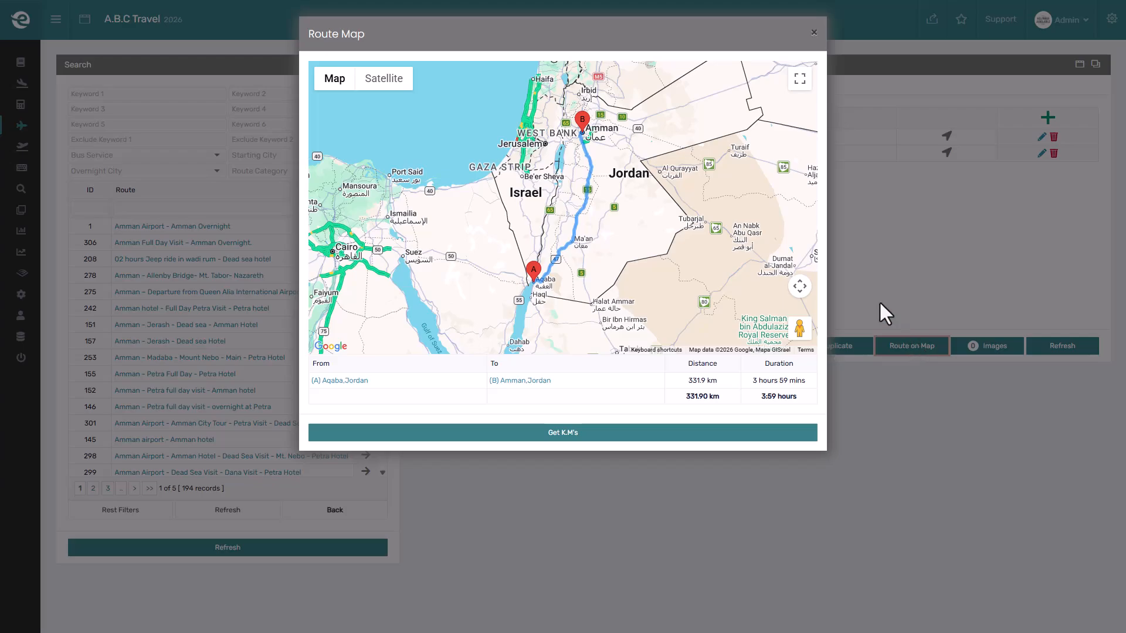
click(855, 273)
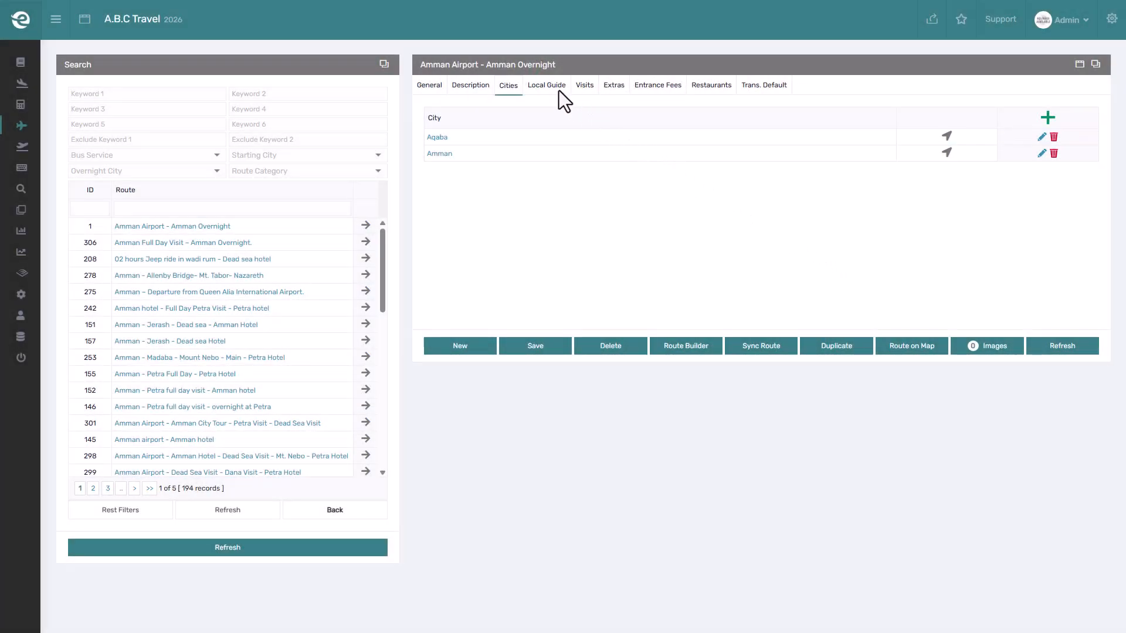
Add Amman local guide as the route's local guide and save it.
click(555, 89)
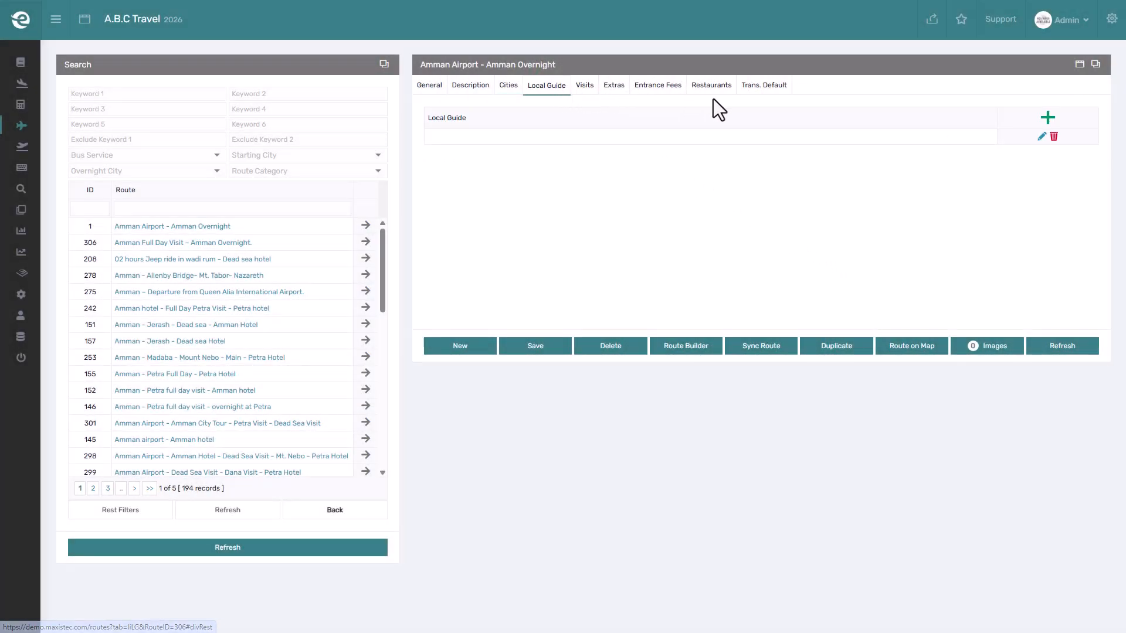
click(1047, 117)
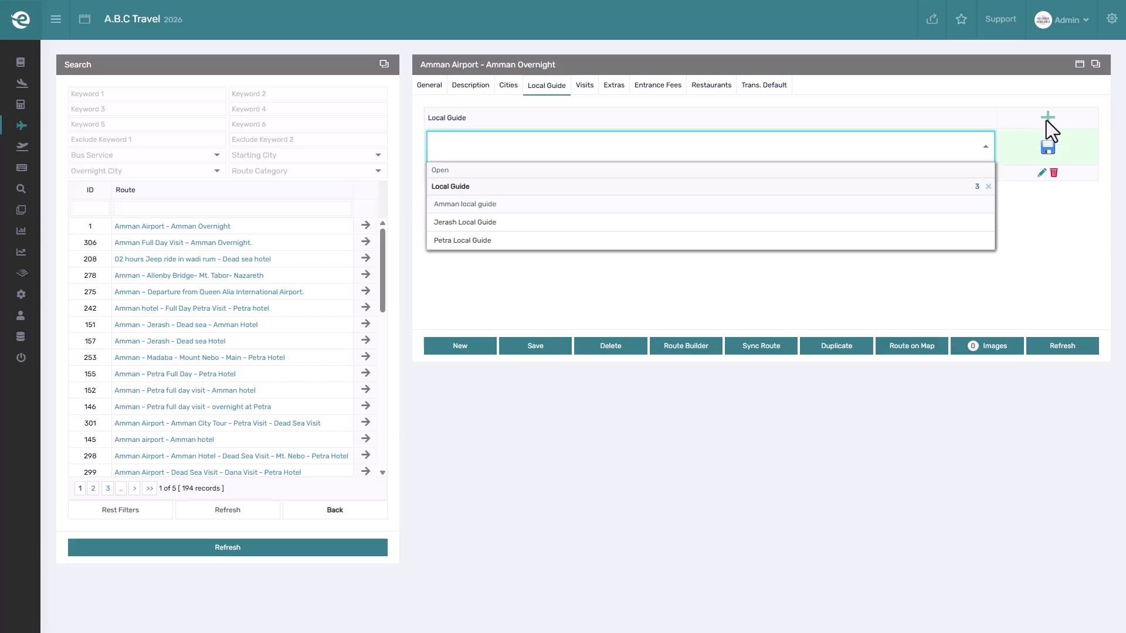
click(449, 204)
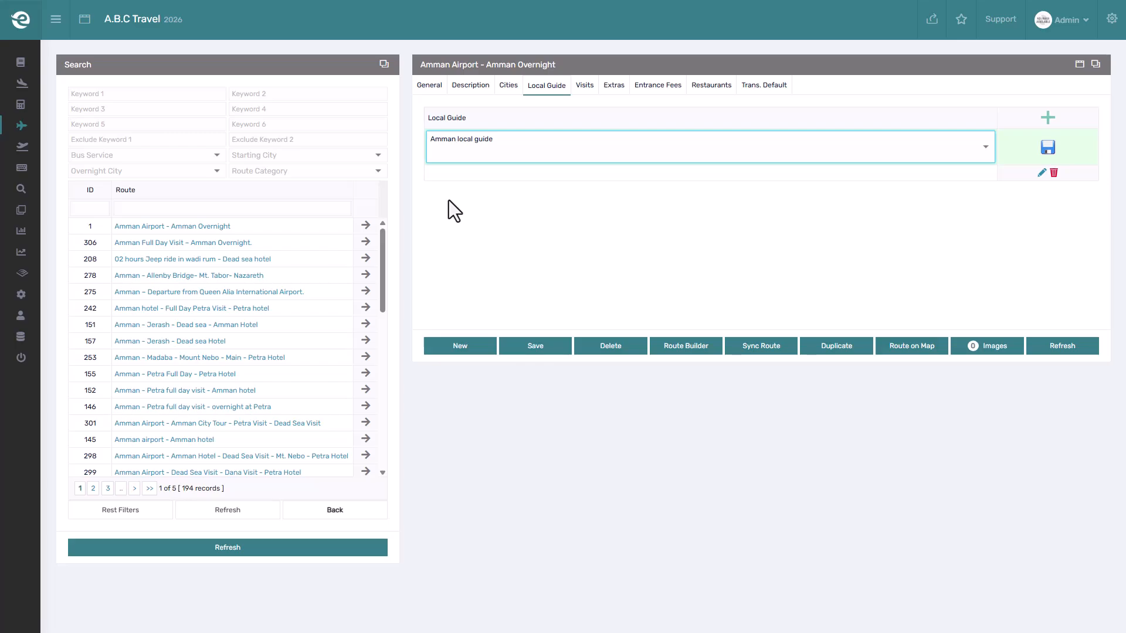
click(1044, 147)
click(1048, 117)
click(1047, 117)
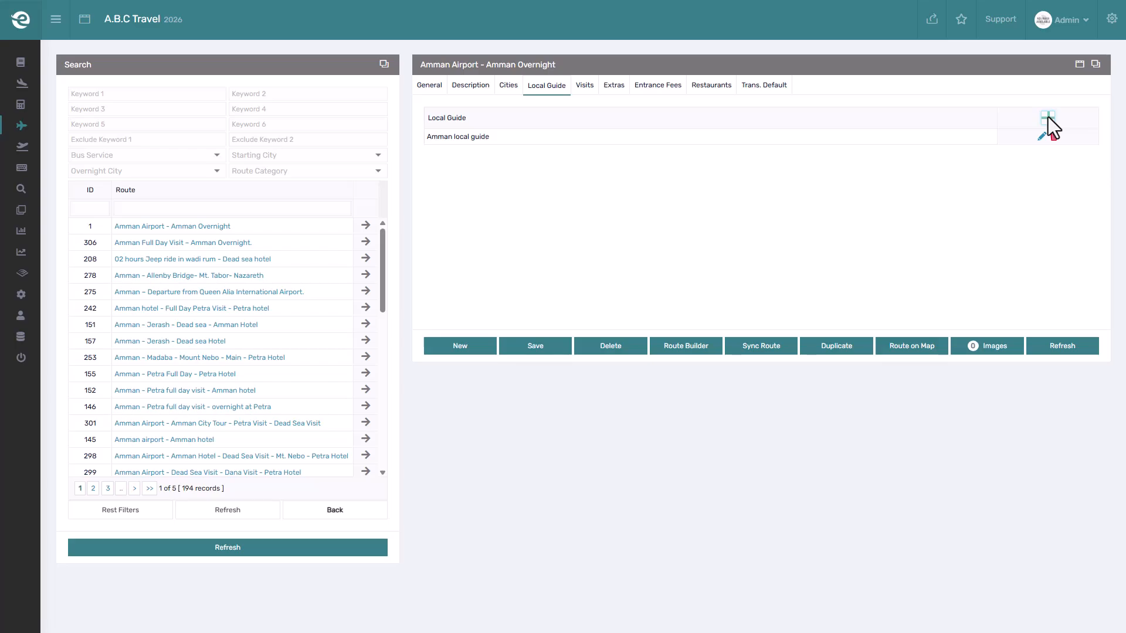
Add Amman full day visit as the route's visit and save the row.
click(586, 90)
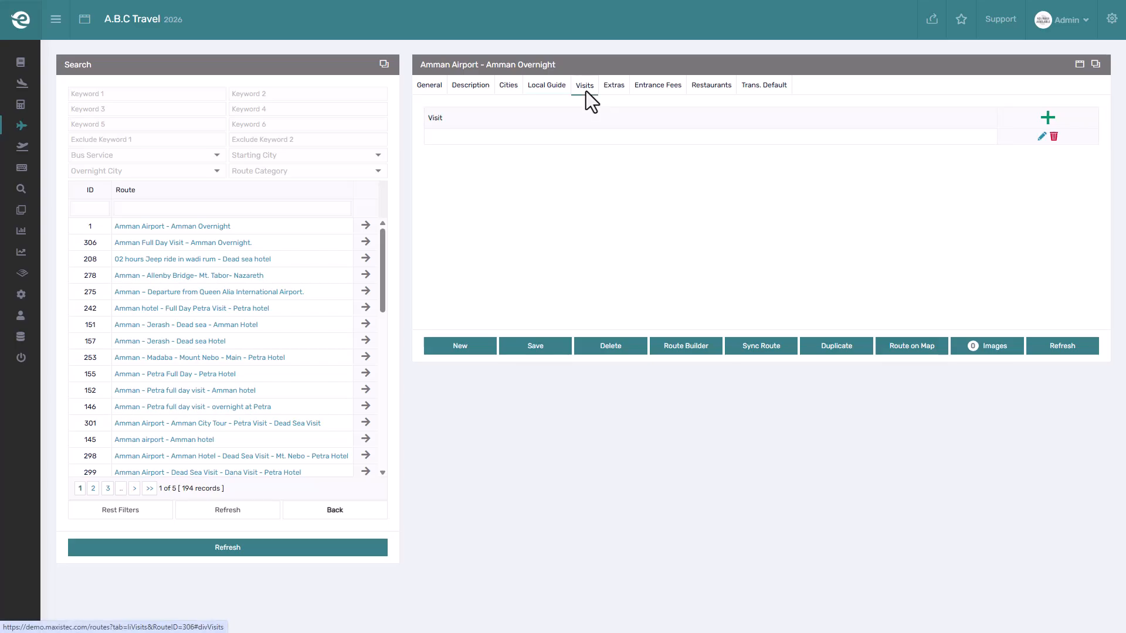
click(1048, 117)
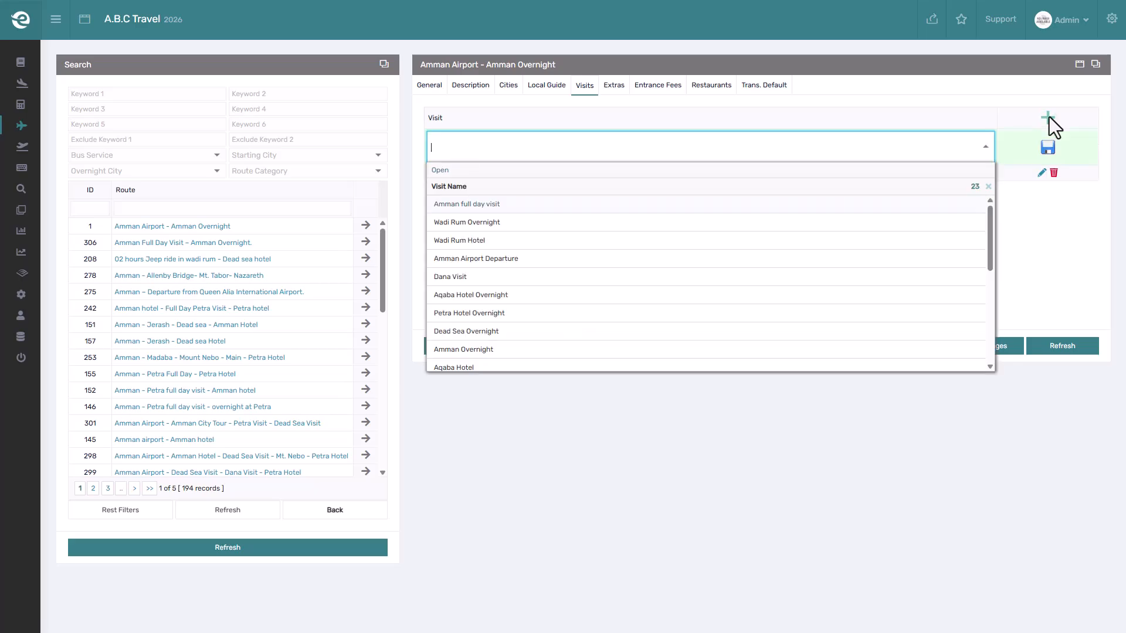
click(529, 206)
click(1048, 147)
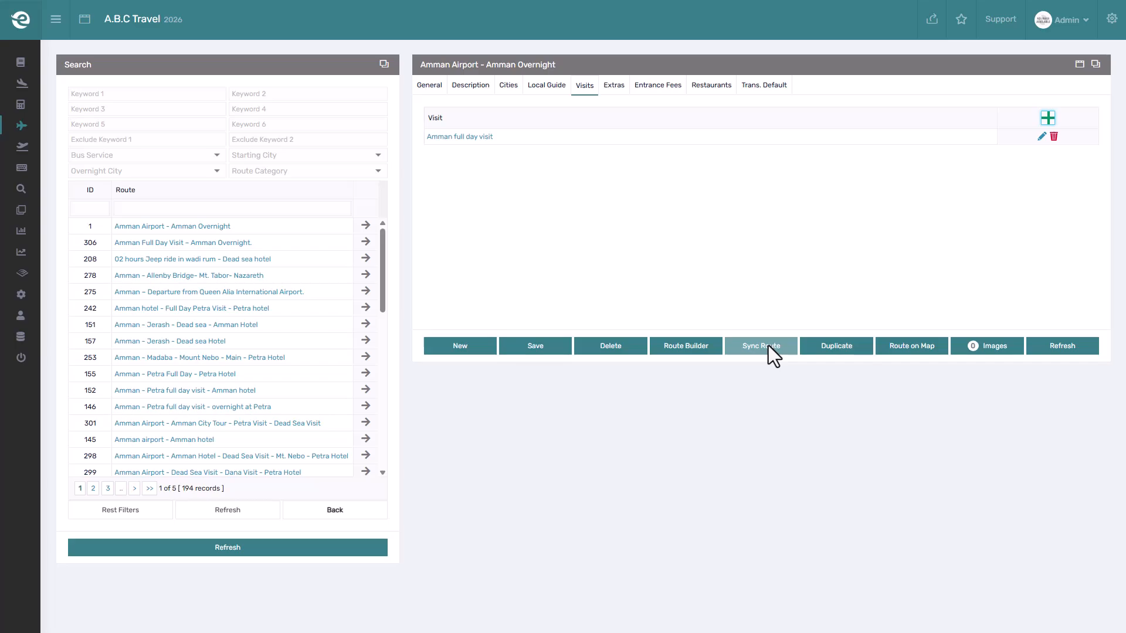
Add Visa Fees as an extra service with the Extra option ticked and save the row.
click(616, 87)
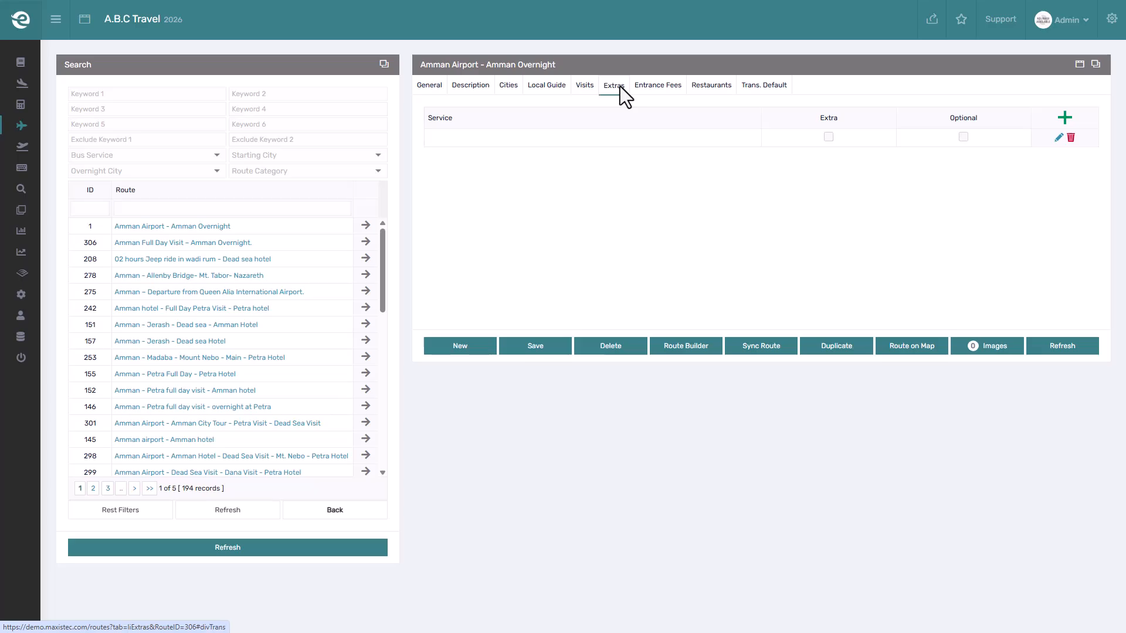
click(1064, 116)
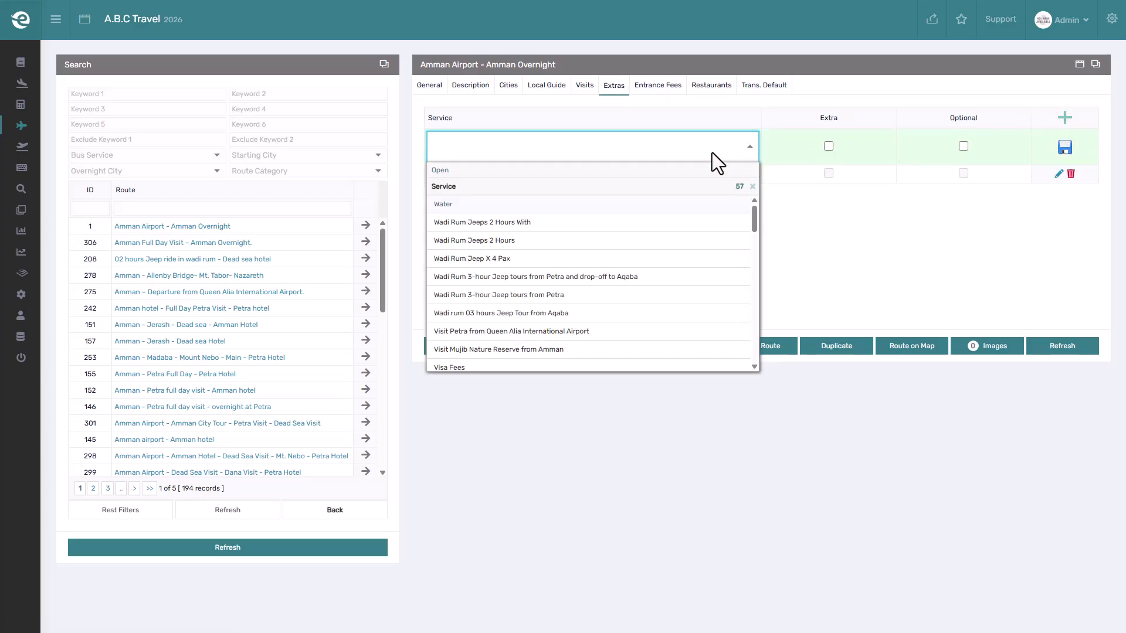
text(visa)
click(660, 203)
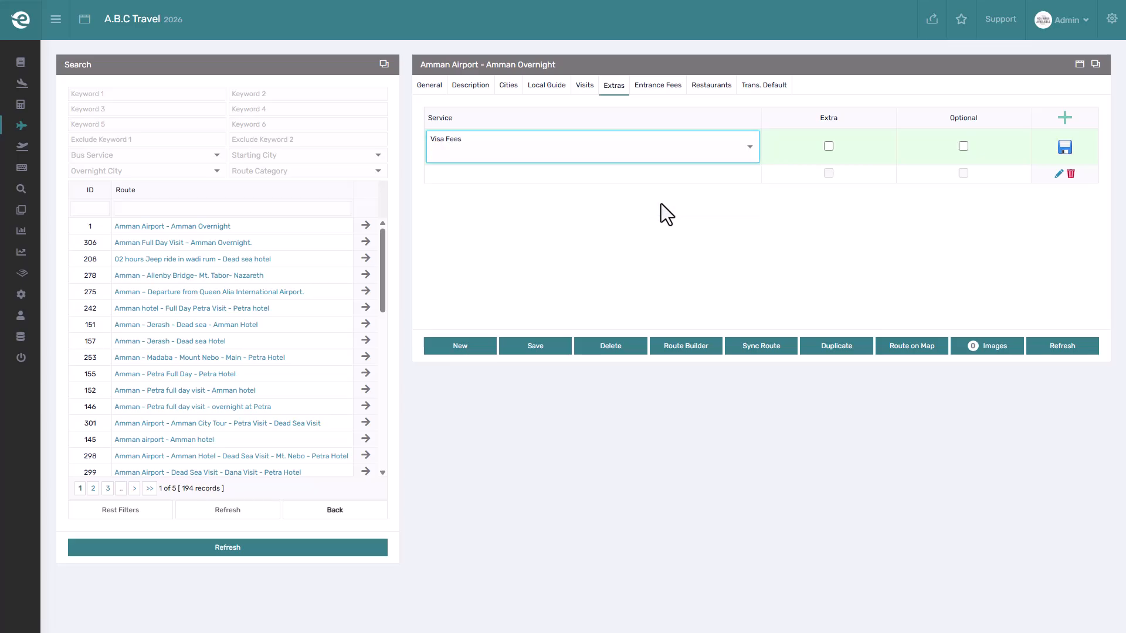
click(829, 147)
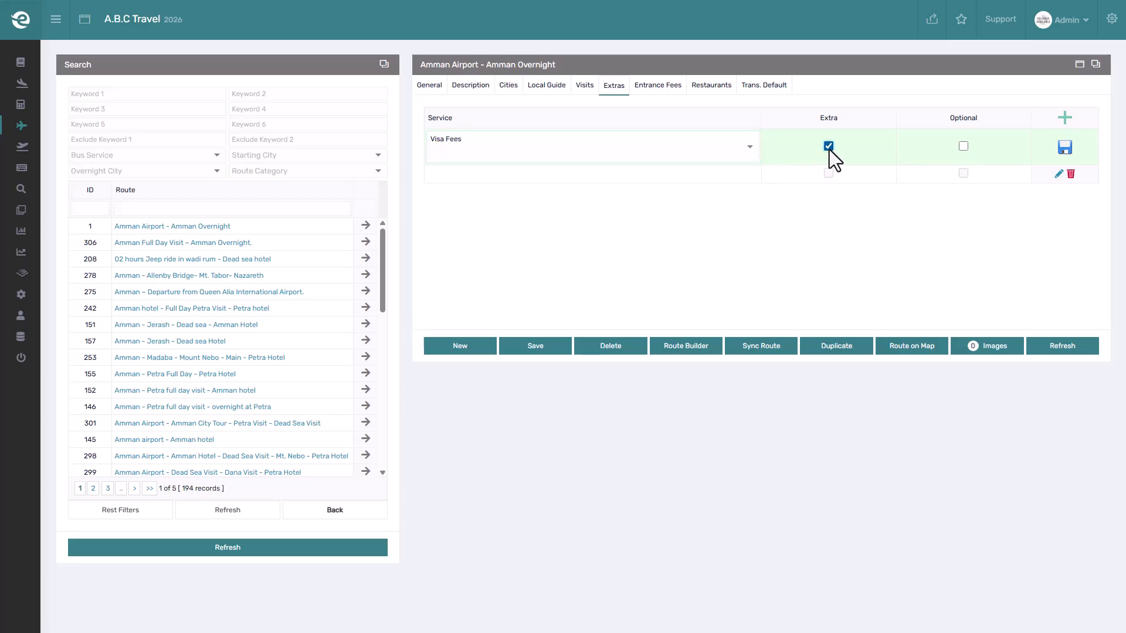
click(1060, 148)
Add Water as an extra service with the Optional option ticked and save the row.
click(744, 149)
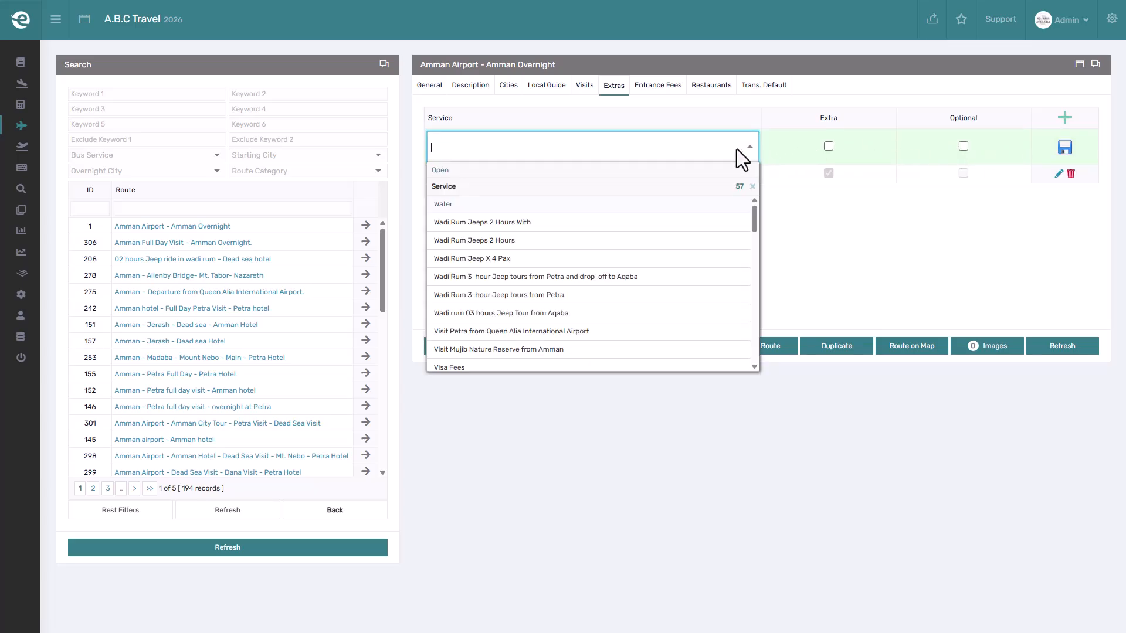
text(water)
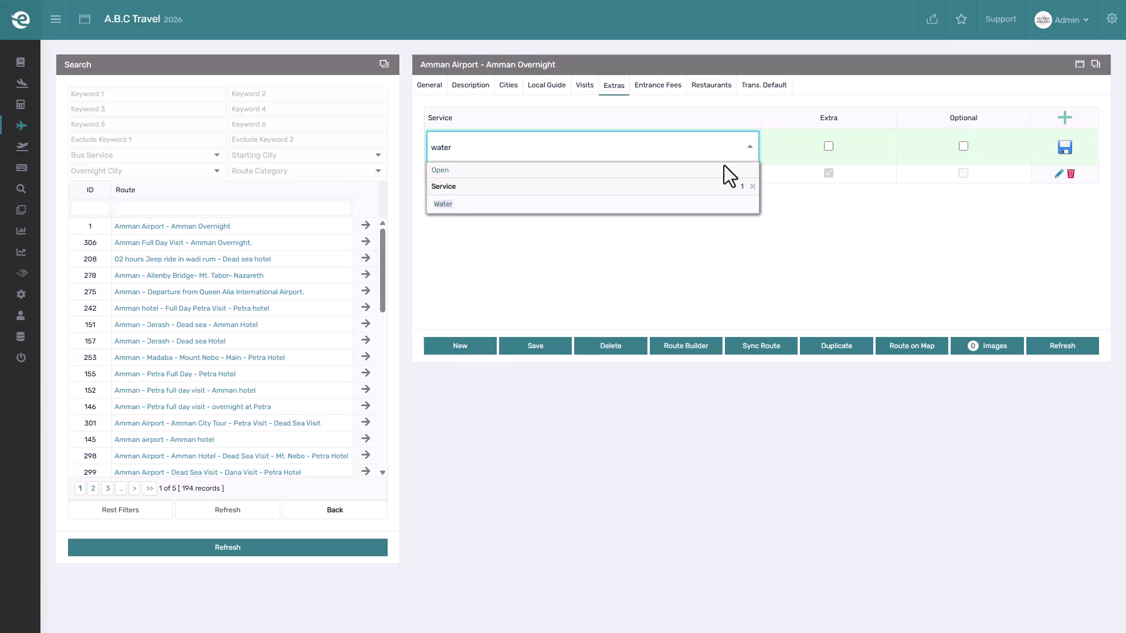
click(691, 205)
click(963, 146)
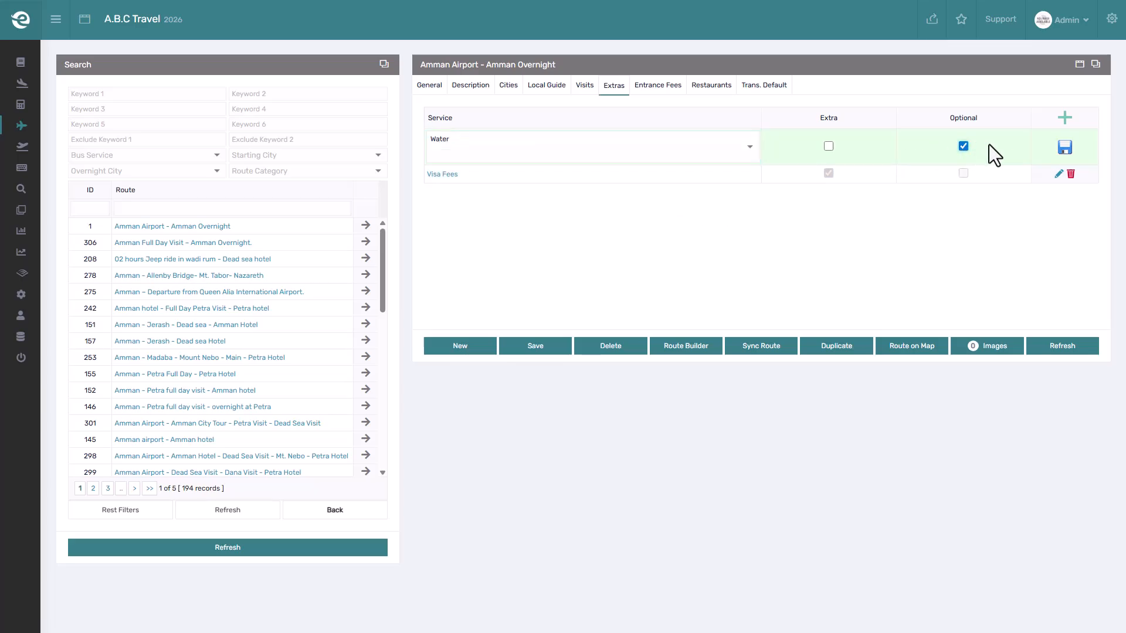
click(1063, 147)
click(1065, 121)
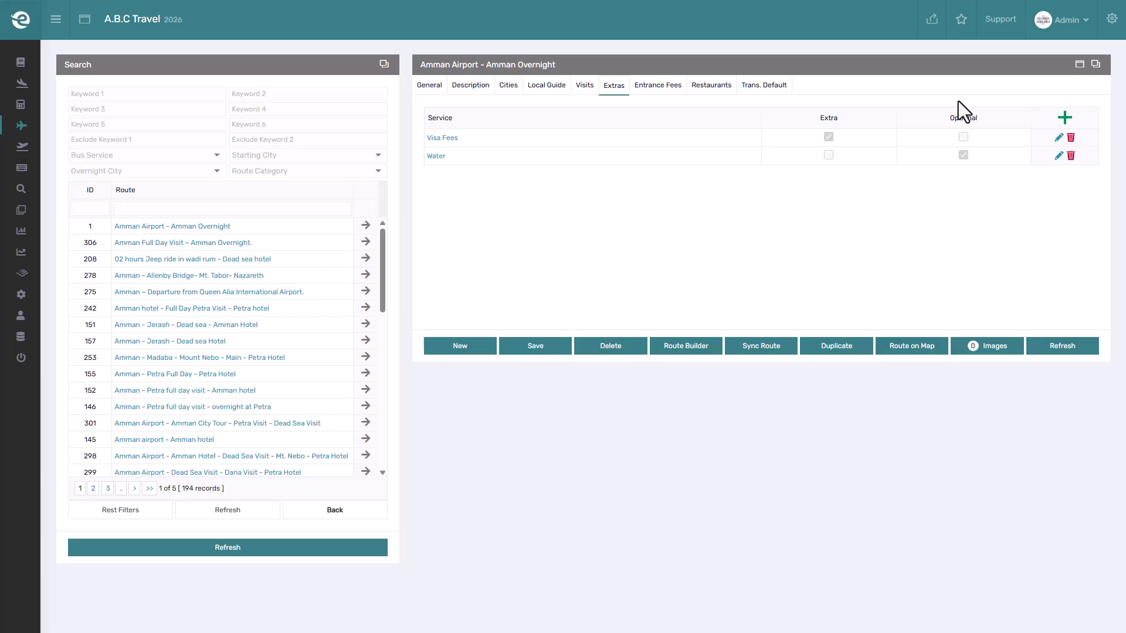
Add the Amman City Tour (Roman theater and Amman Citadel) entrance fee to the route and save it.
click(649, 80)
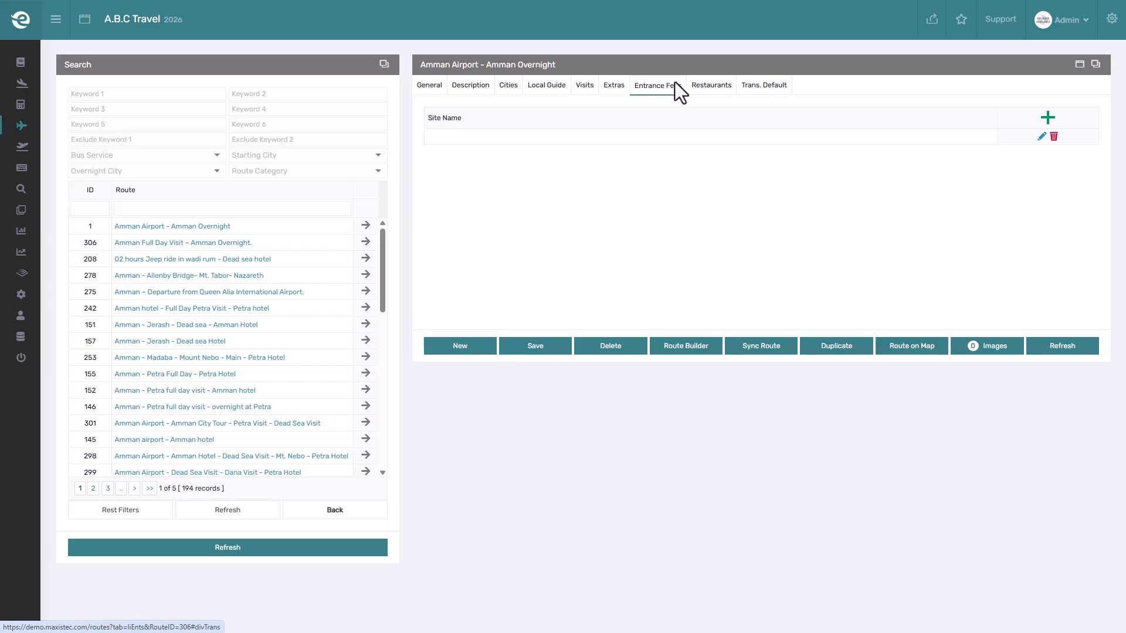
click(1047, 118)
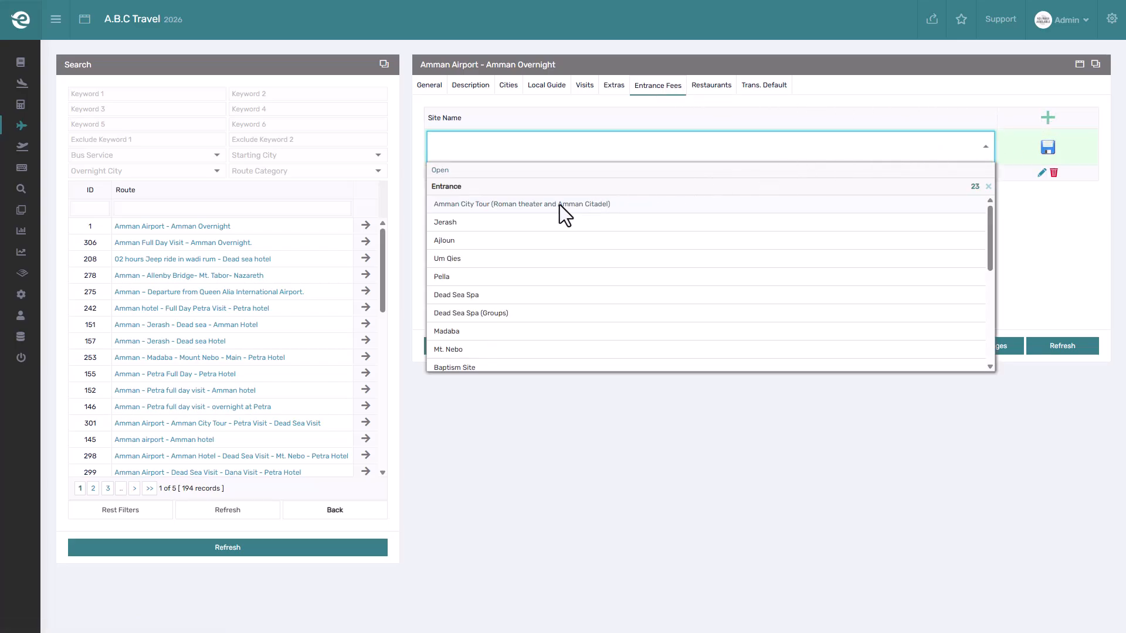
click(559, 206)
click(1046, 148)
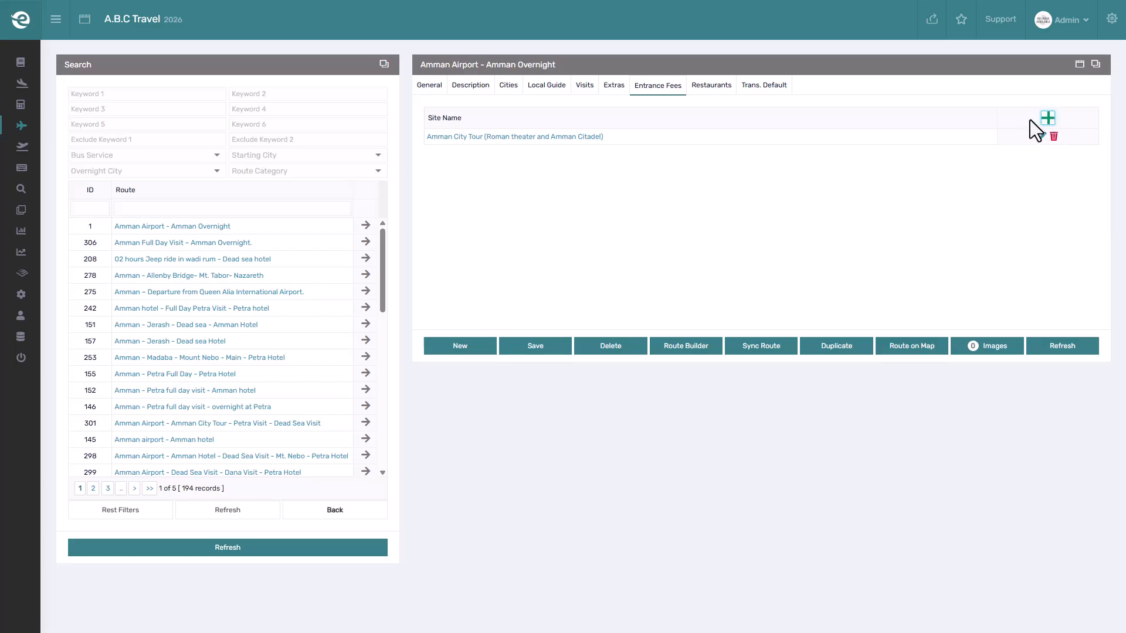
Add Jordan restaurant with the Lunch meal to the route's restaurants and save the row.
click(725, 86)
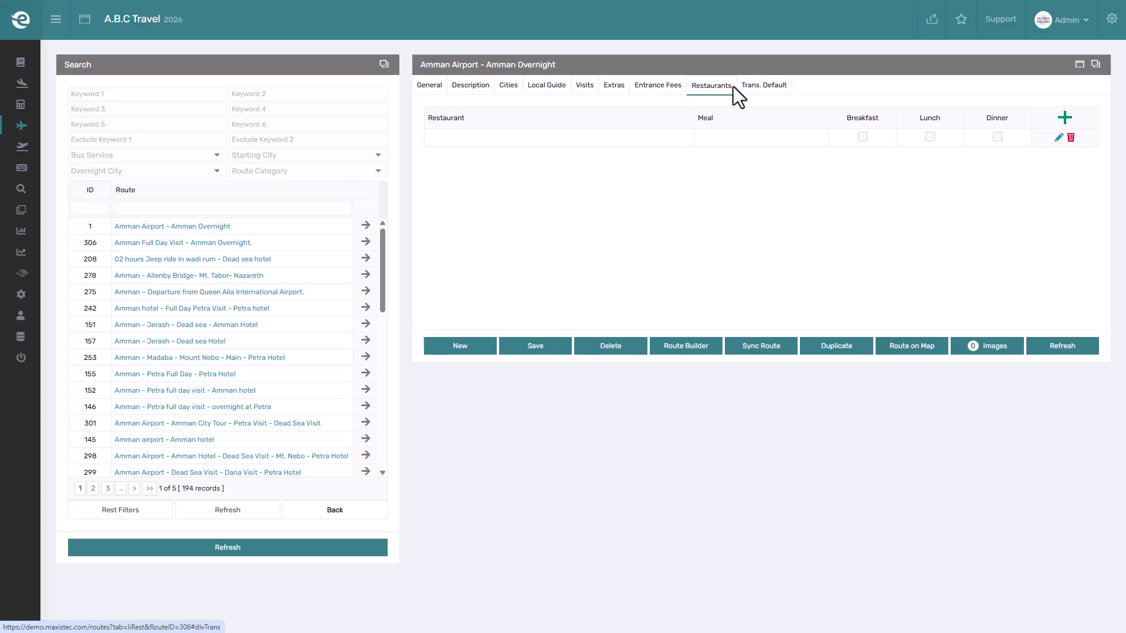
click(1065, 118)
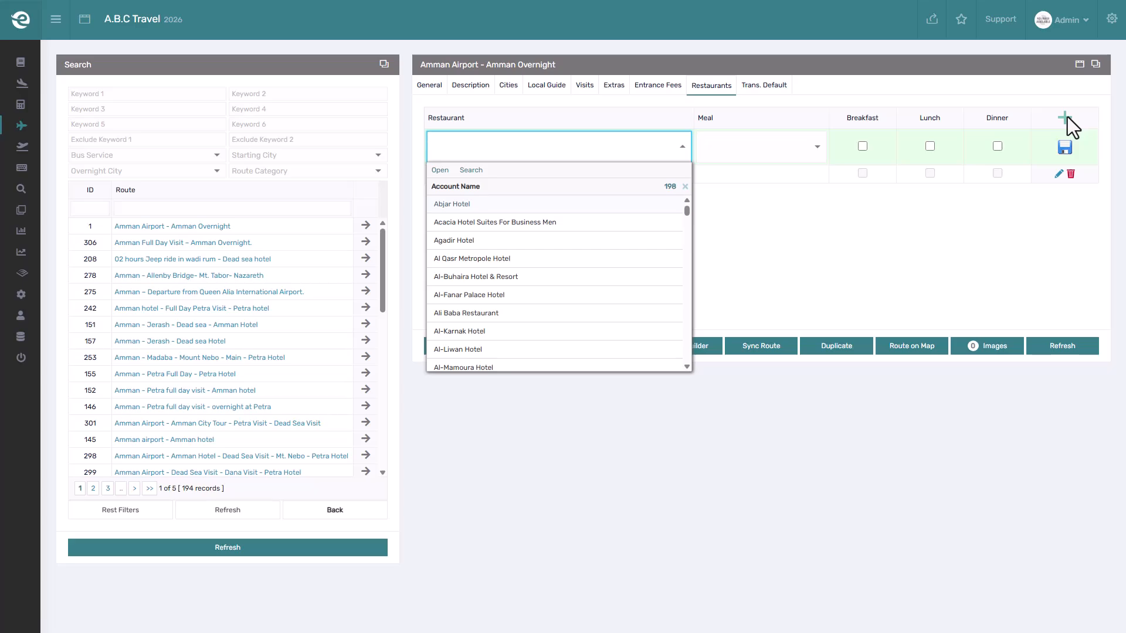
text(jorda)
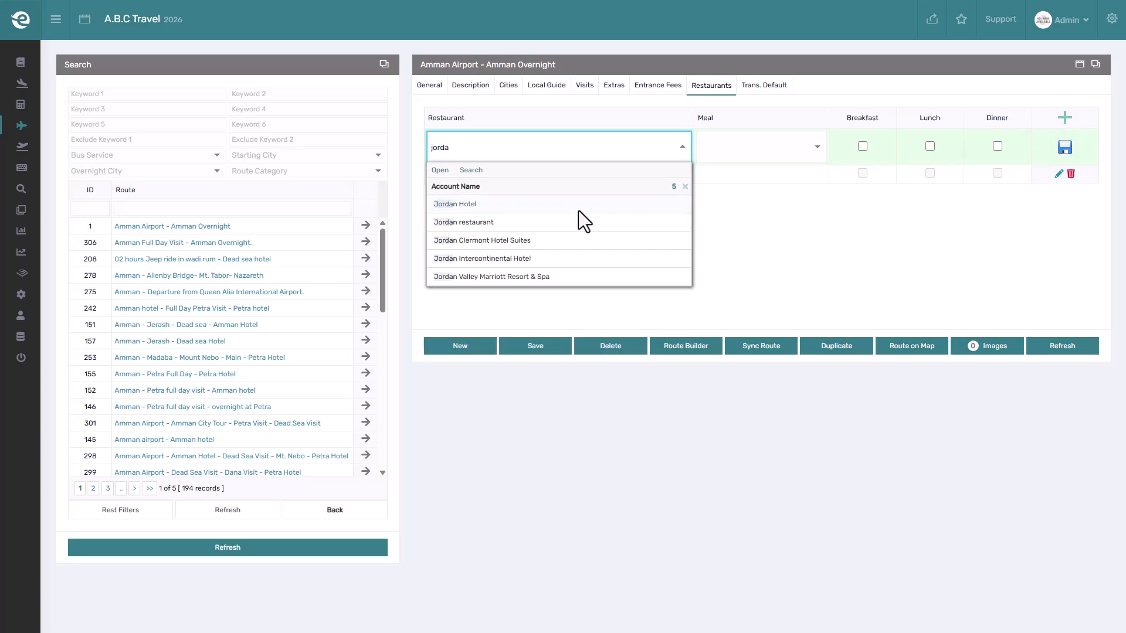
click(523, 222)
click(783, 150)
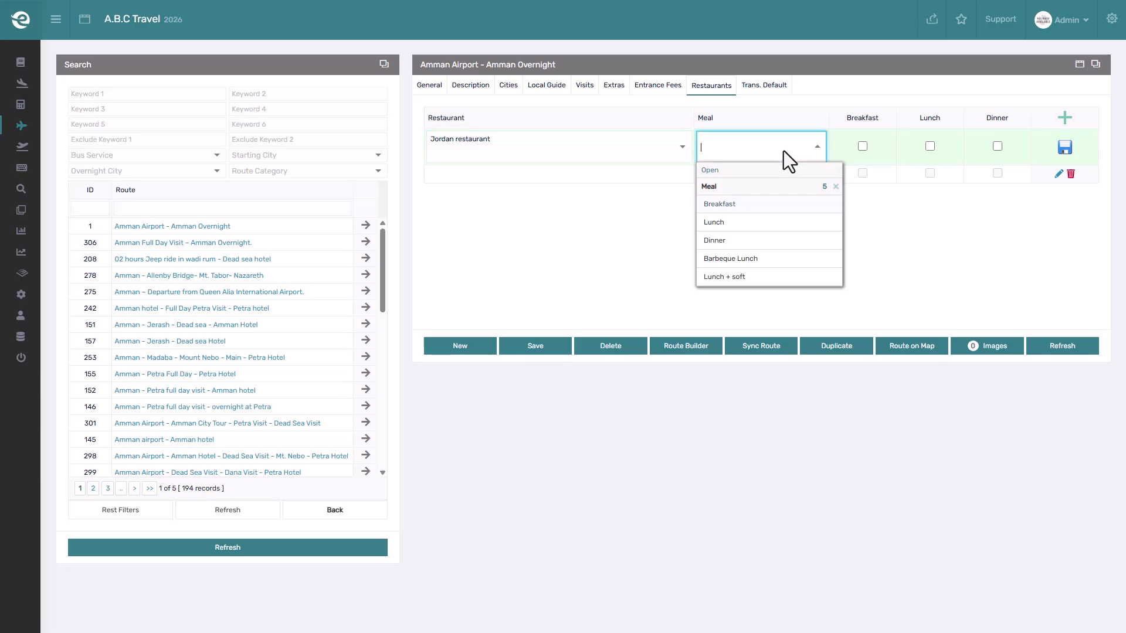
click(769, 223)
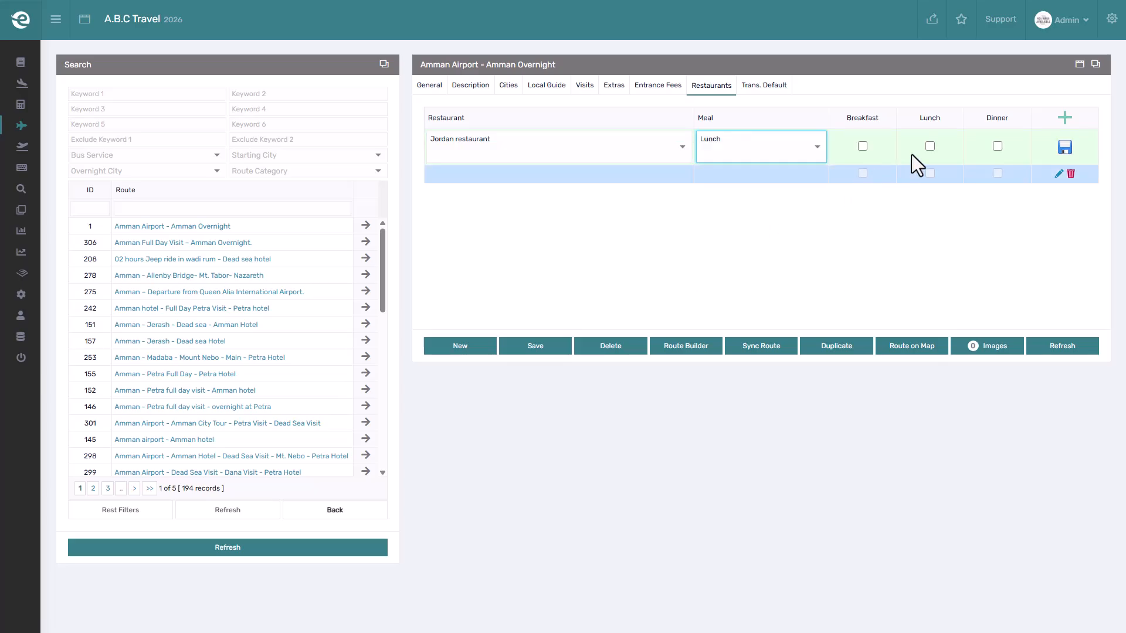
click(1059, 146)
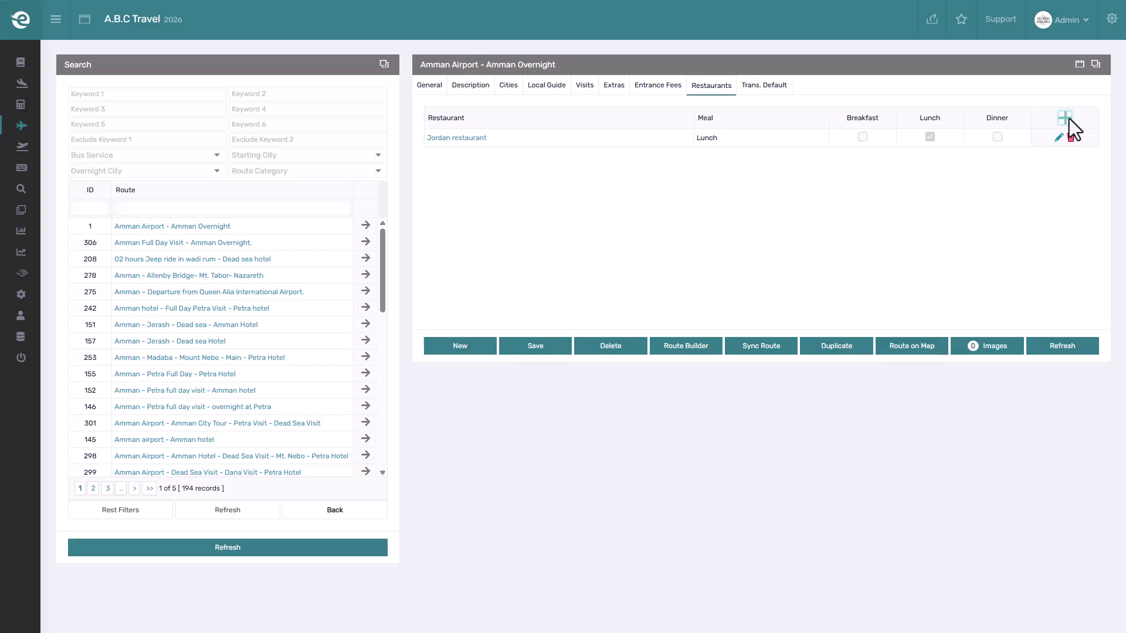
Add a default transportation of 1 pax by Car with Jordan transportation Co., then save the route.
click(758, 91)
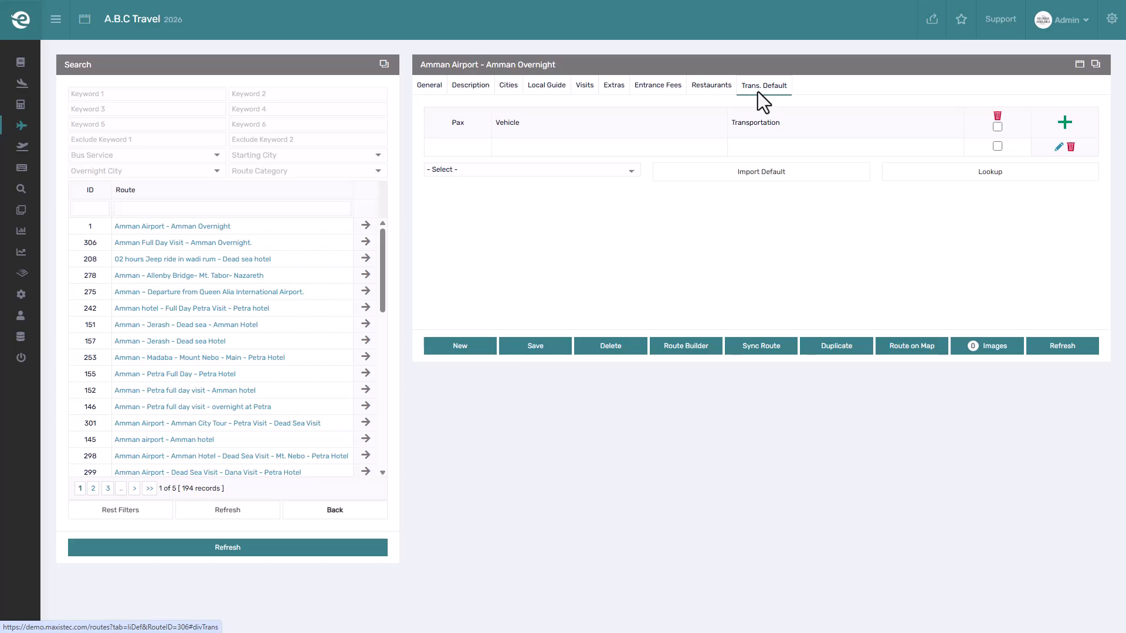
click(1064, 123)
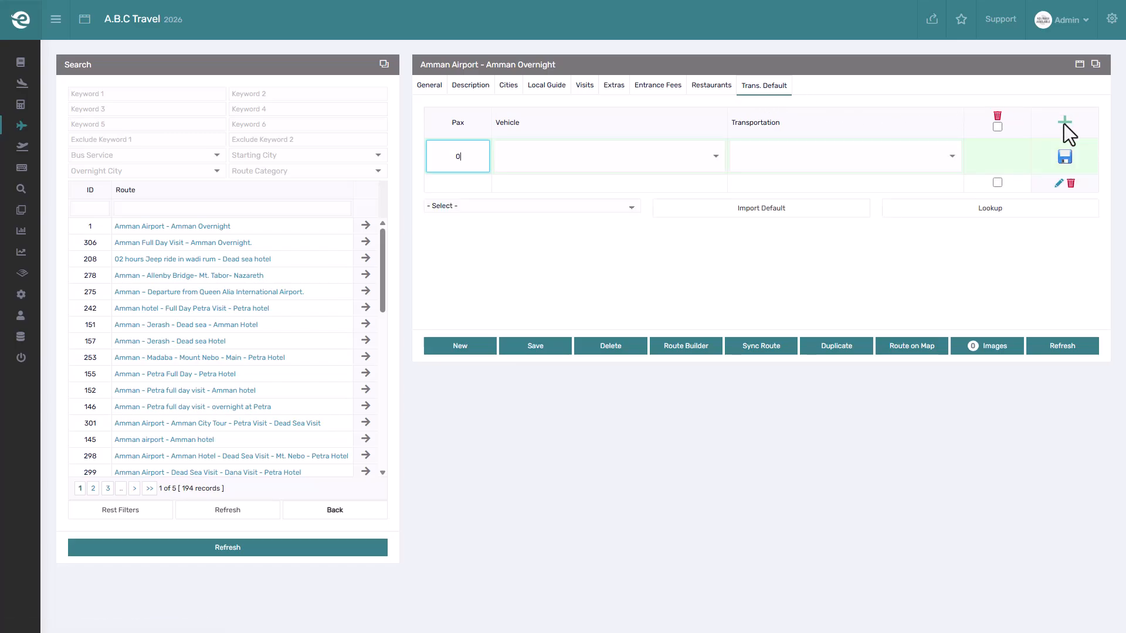
text(1)
click(619, 153)
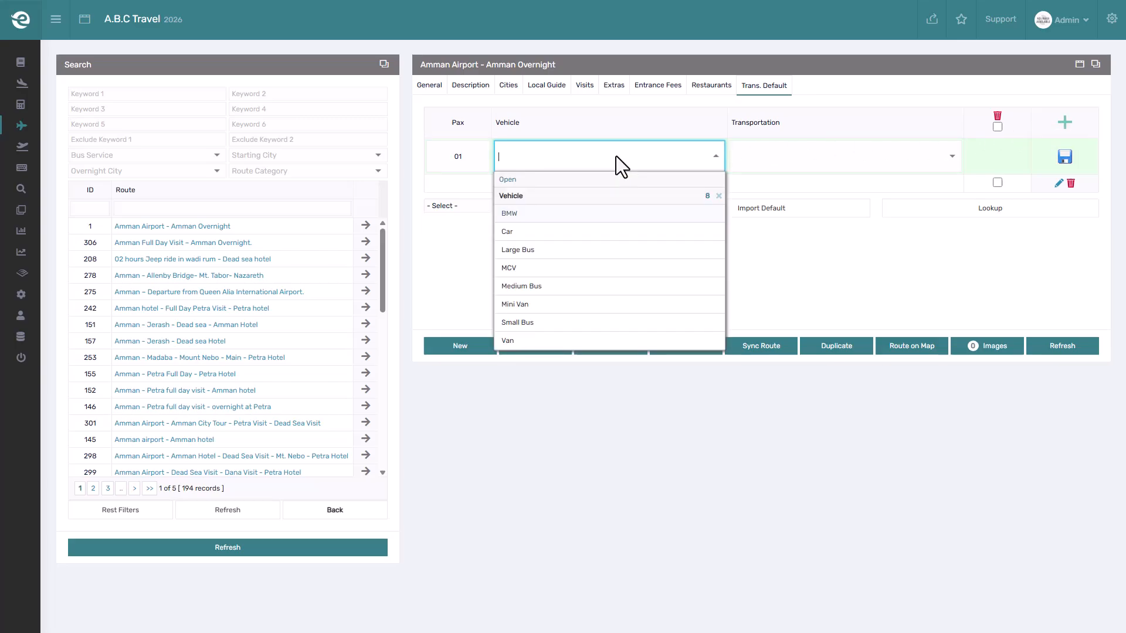
click(535, 228)
click(748, 157)
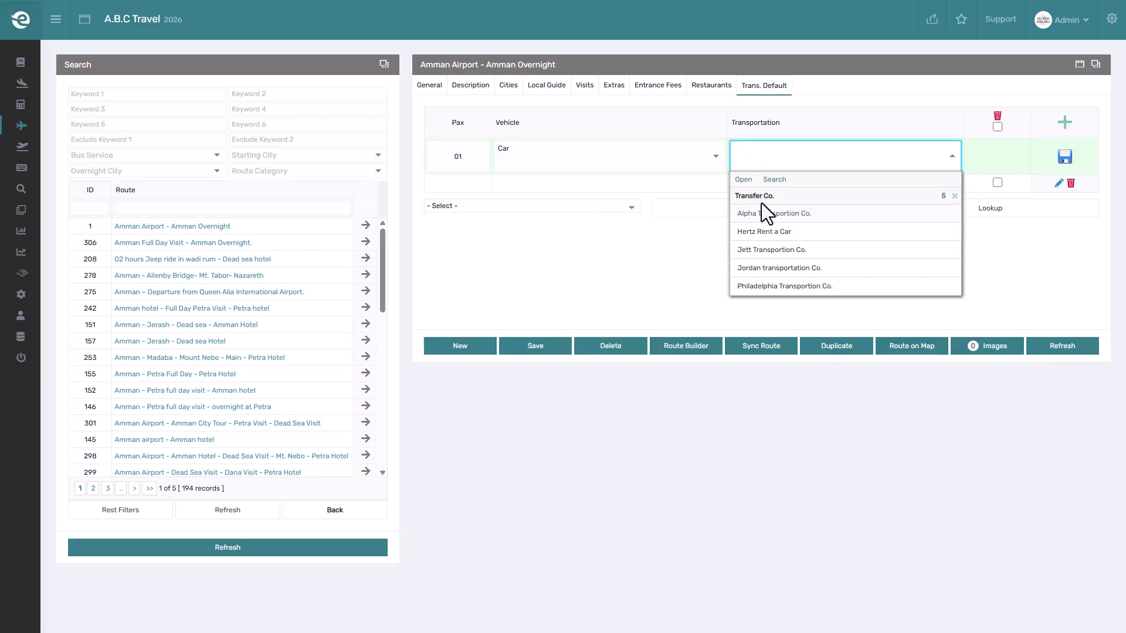
click(779, 267)
click(1066, 158)
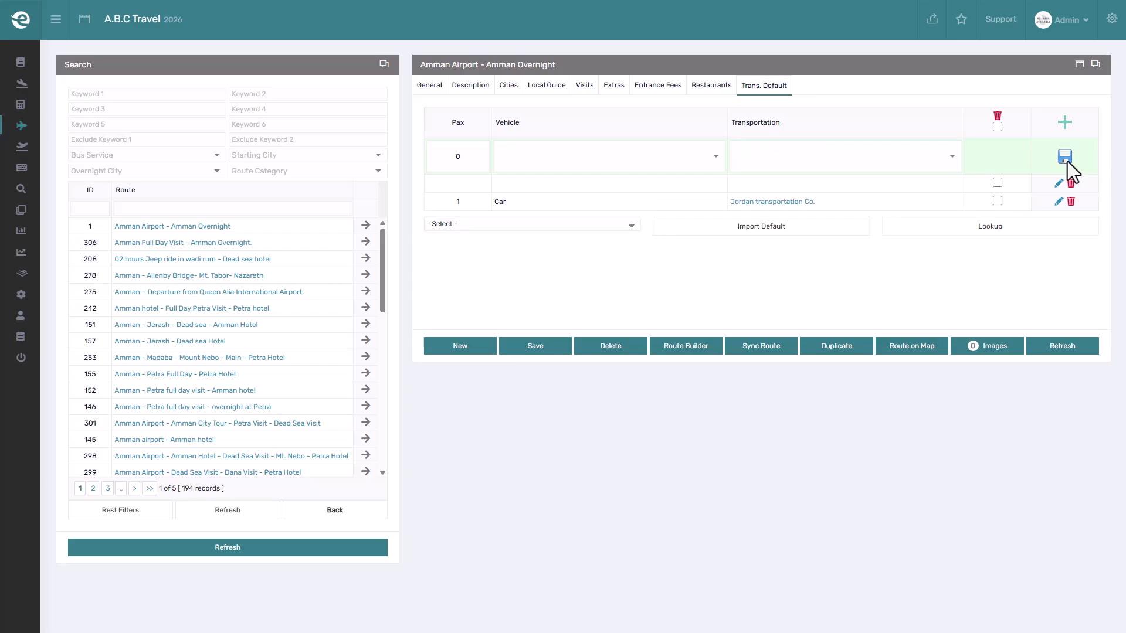
click(1064, 124)
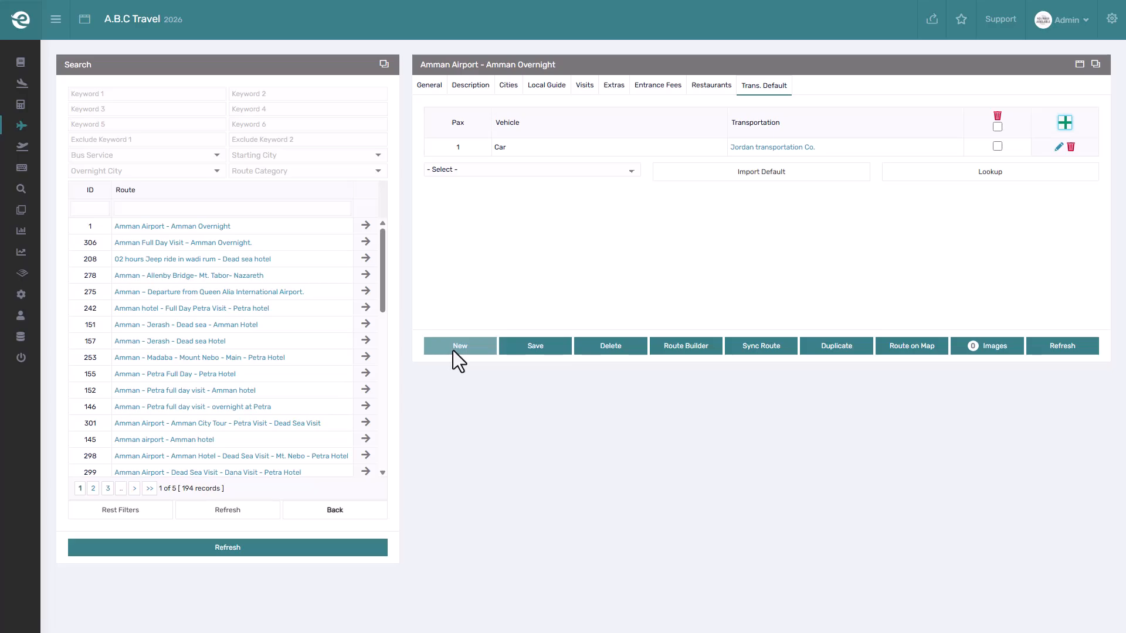
click(523, 344)
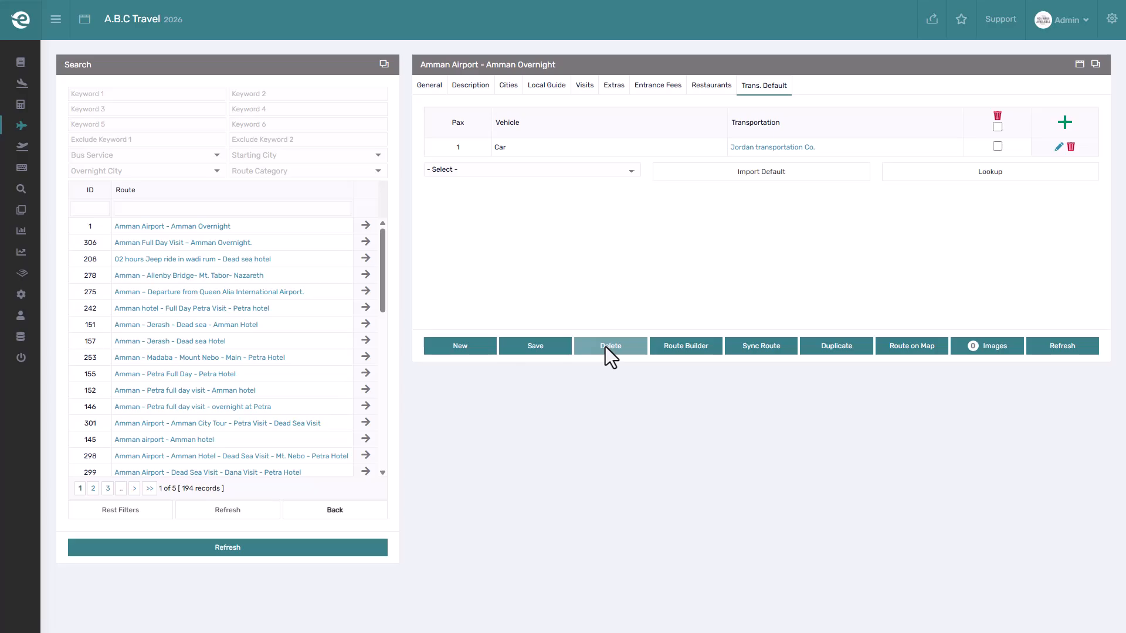
click(706, 350)
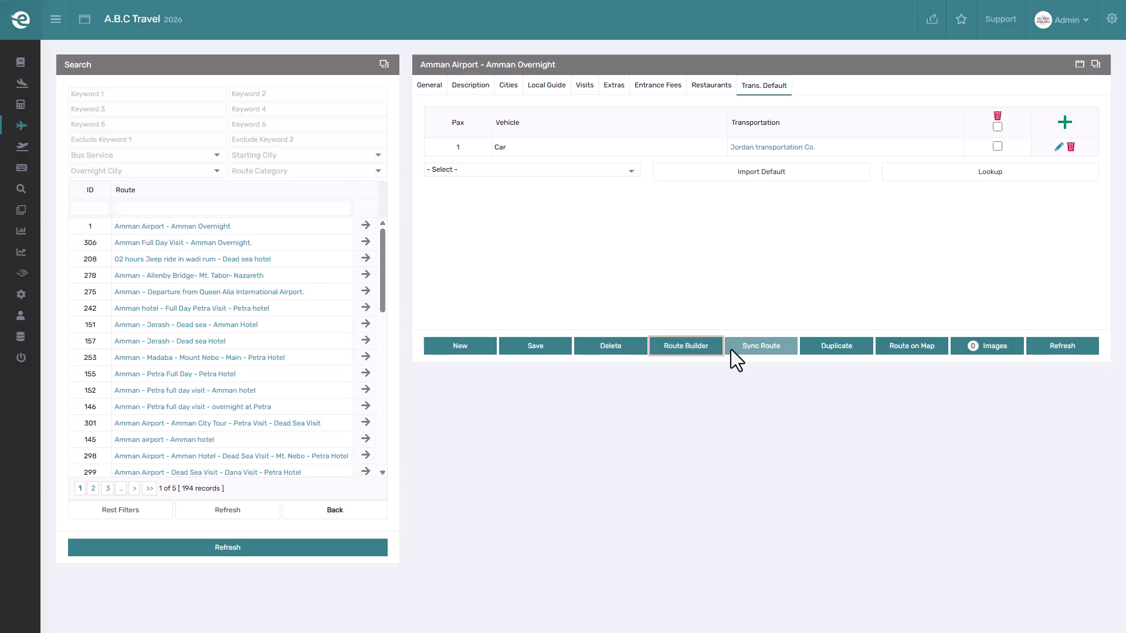
Sync the current route in English for entrance fees, extras, restaurants and route description only.
click(740, 348)
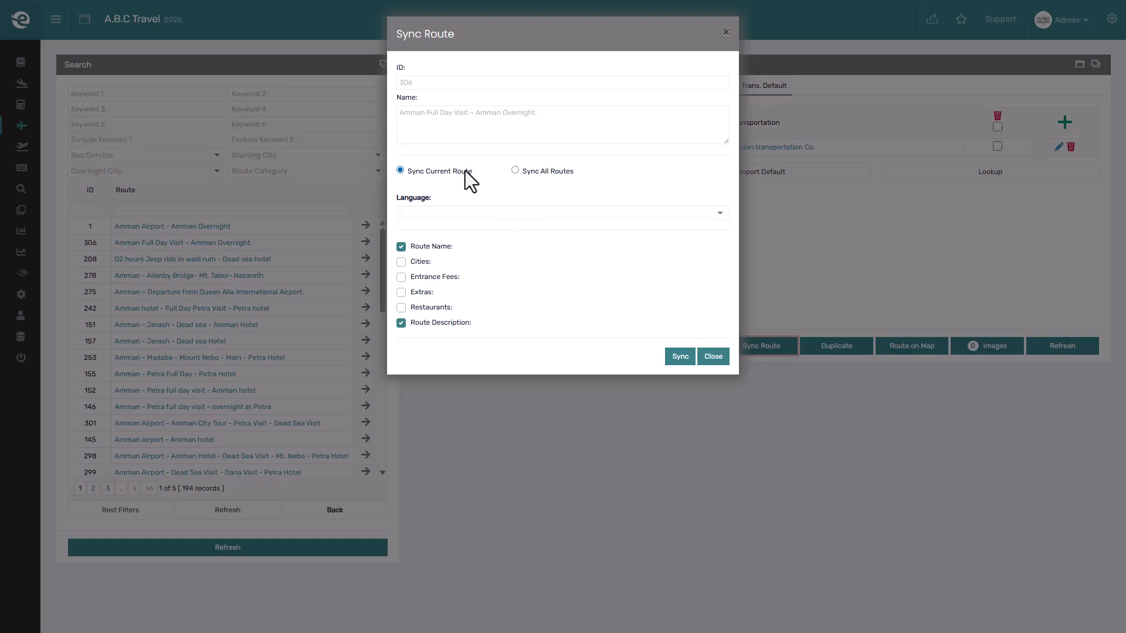
click(427, 133)
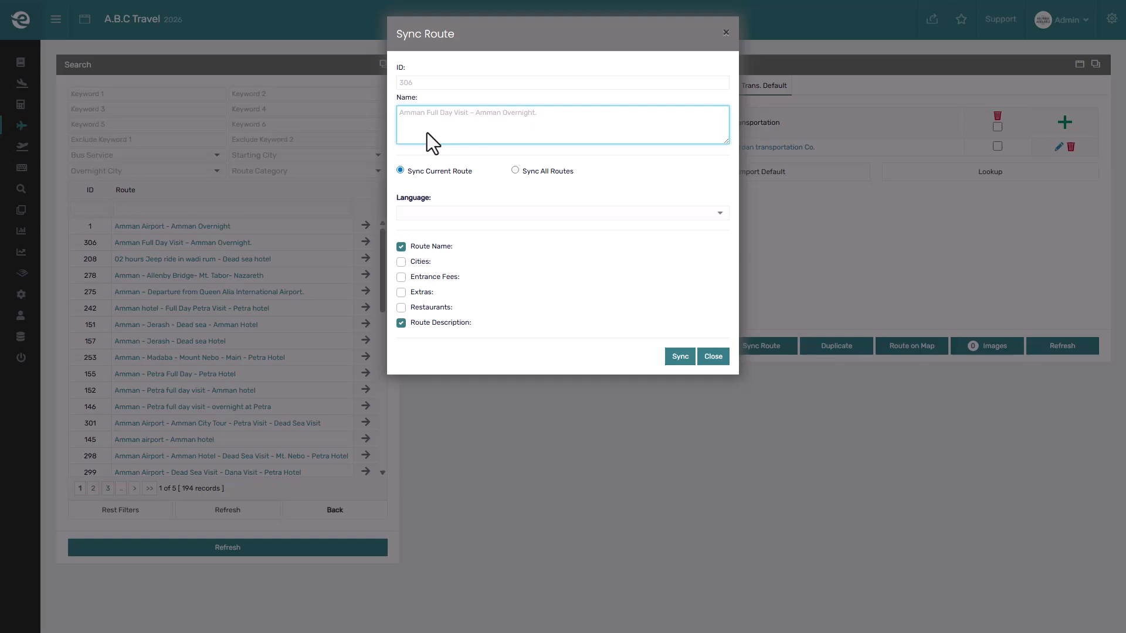
click(435, 173)
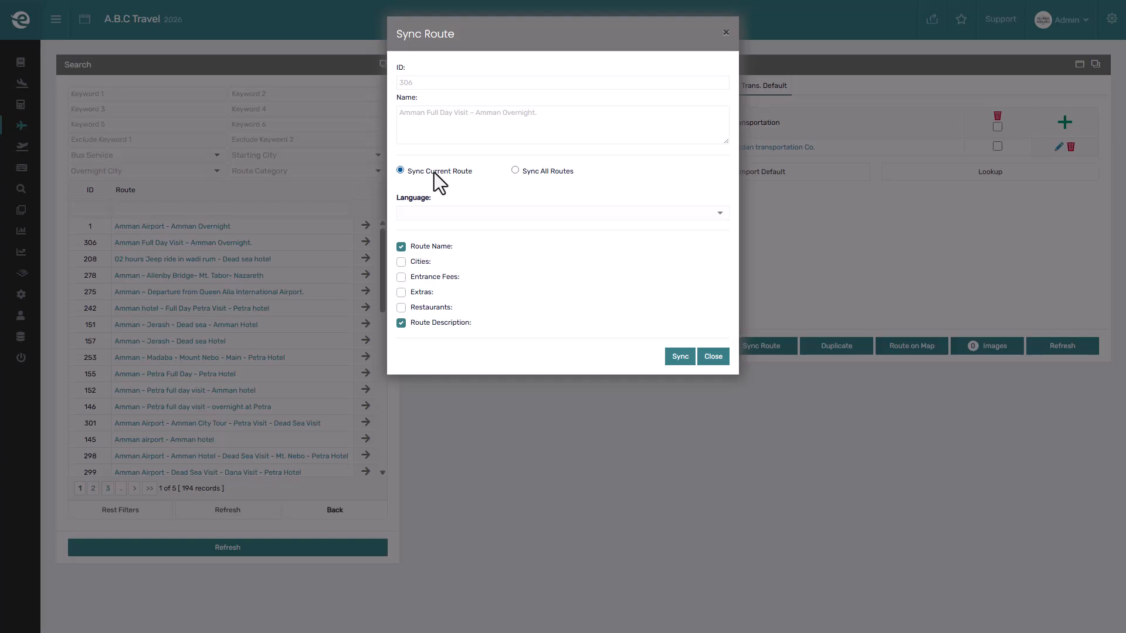
click(435, 214)
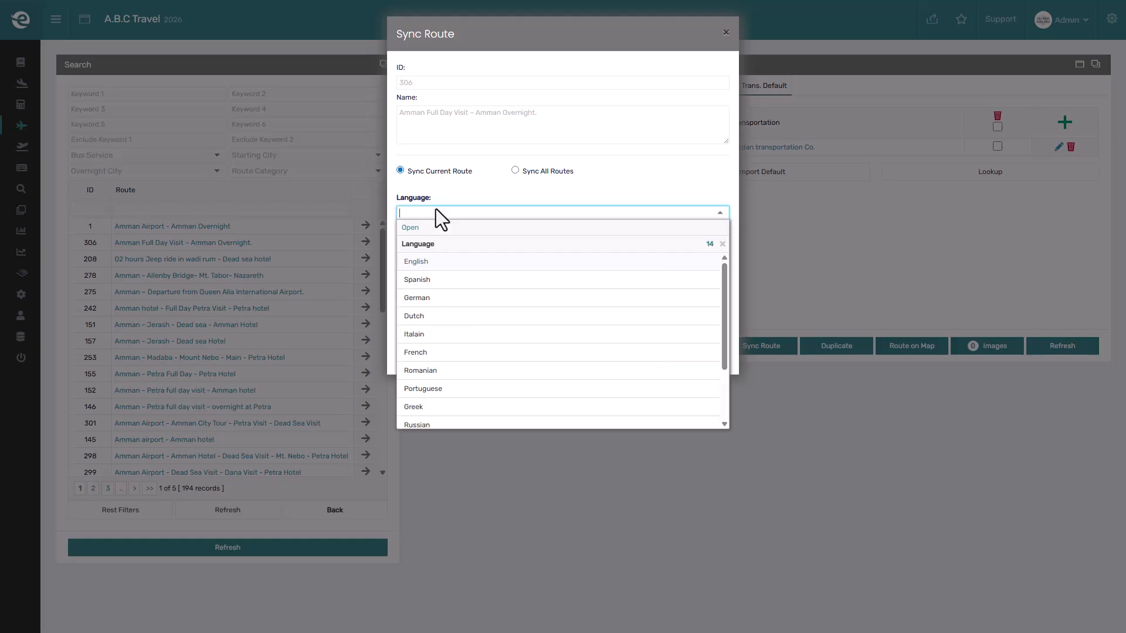
click(443, 258)
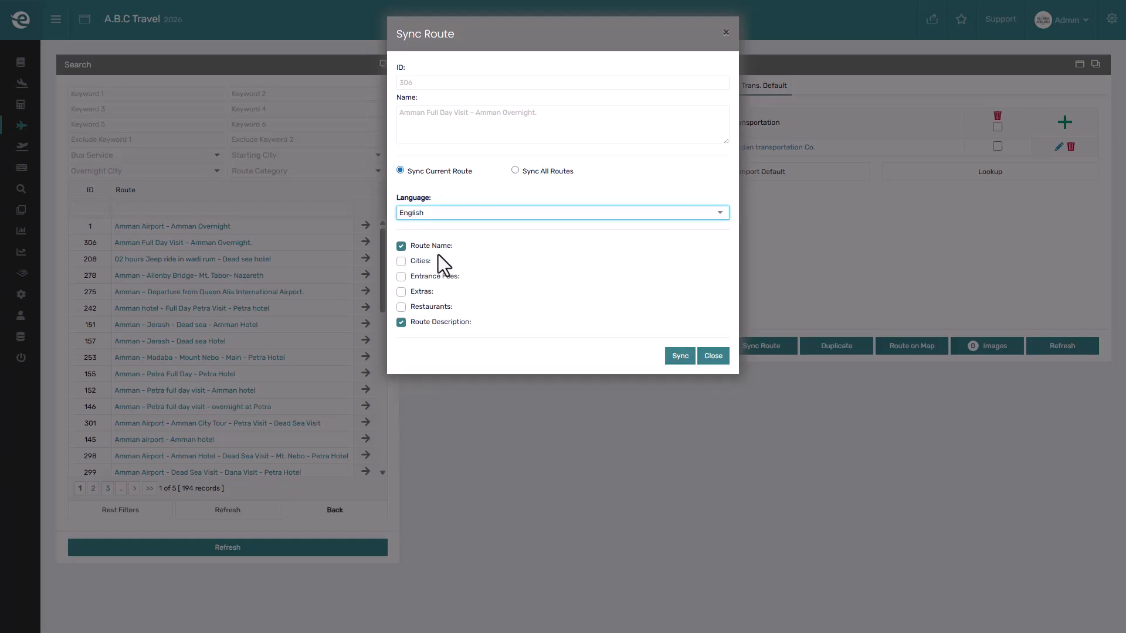
click(417, 290)
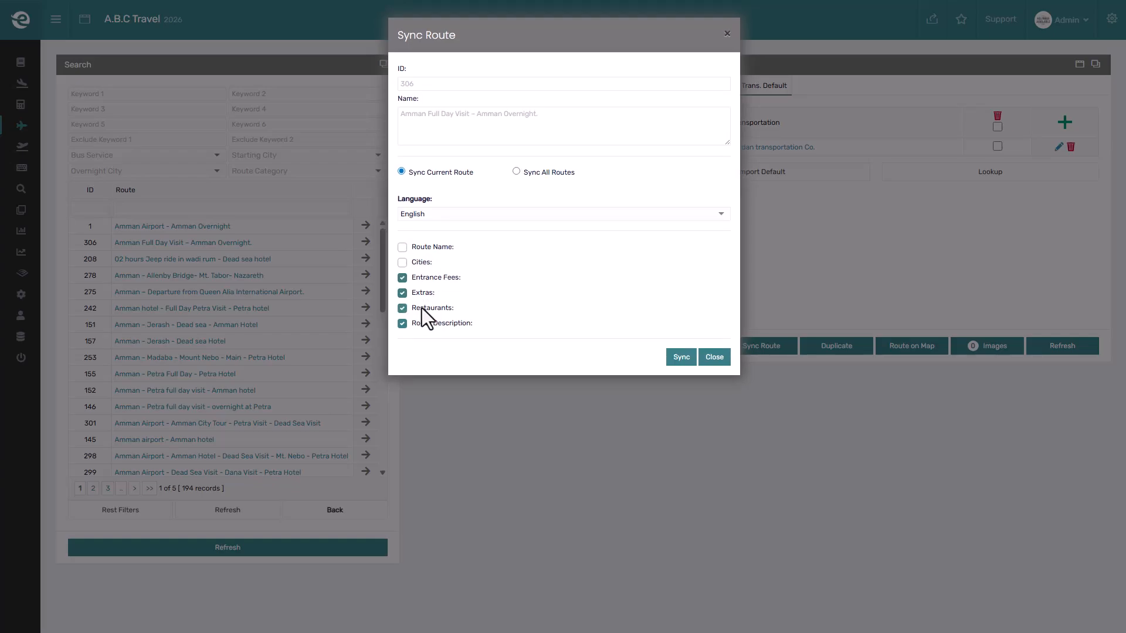
click(675, 357)
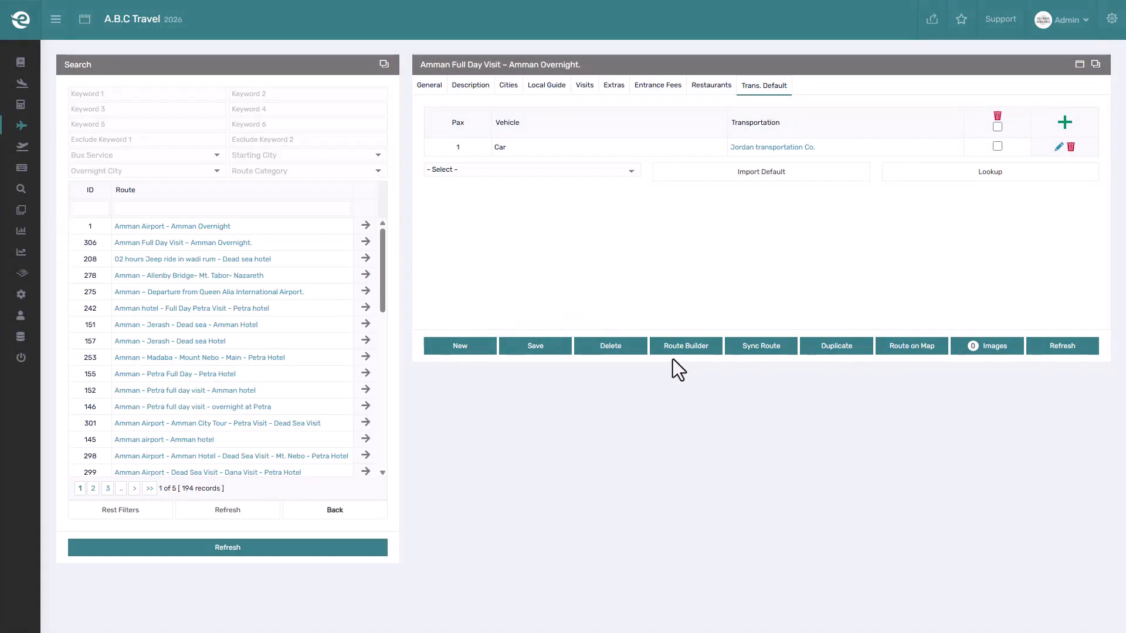
click(763, 350)
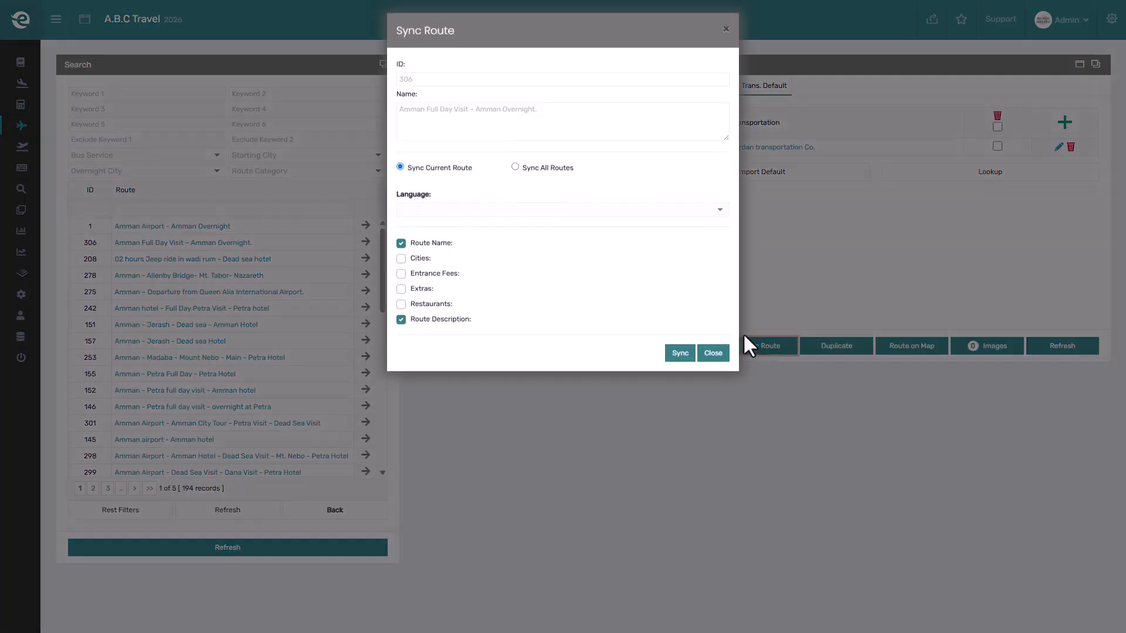
click(537, 173)
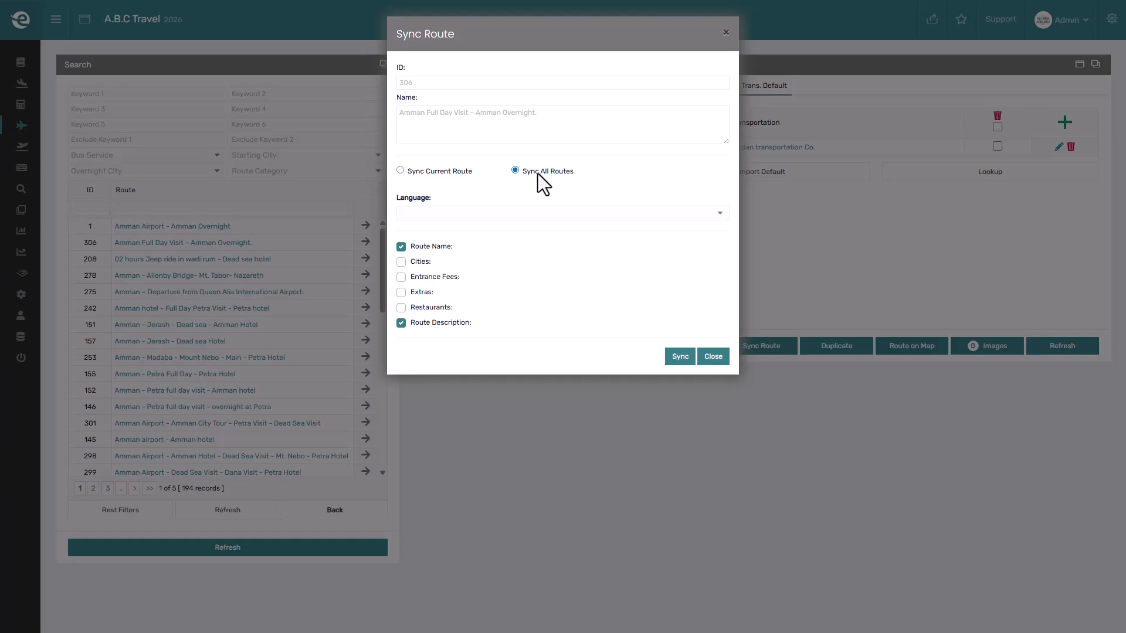
click(718, 361)
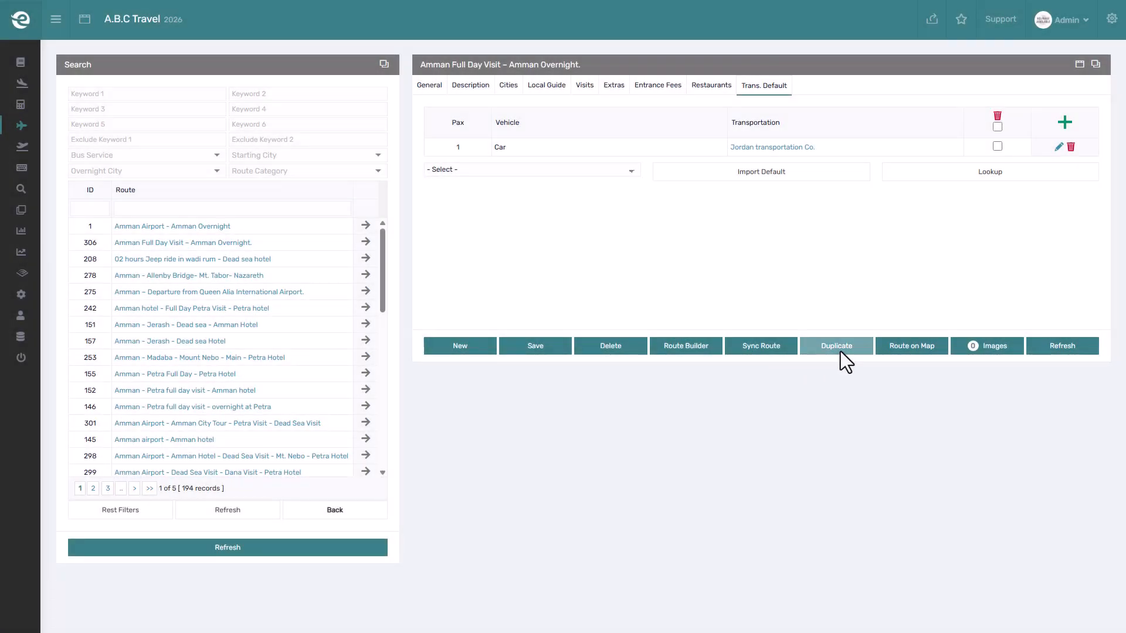
click(840, 351)
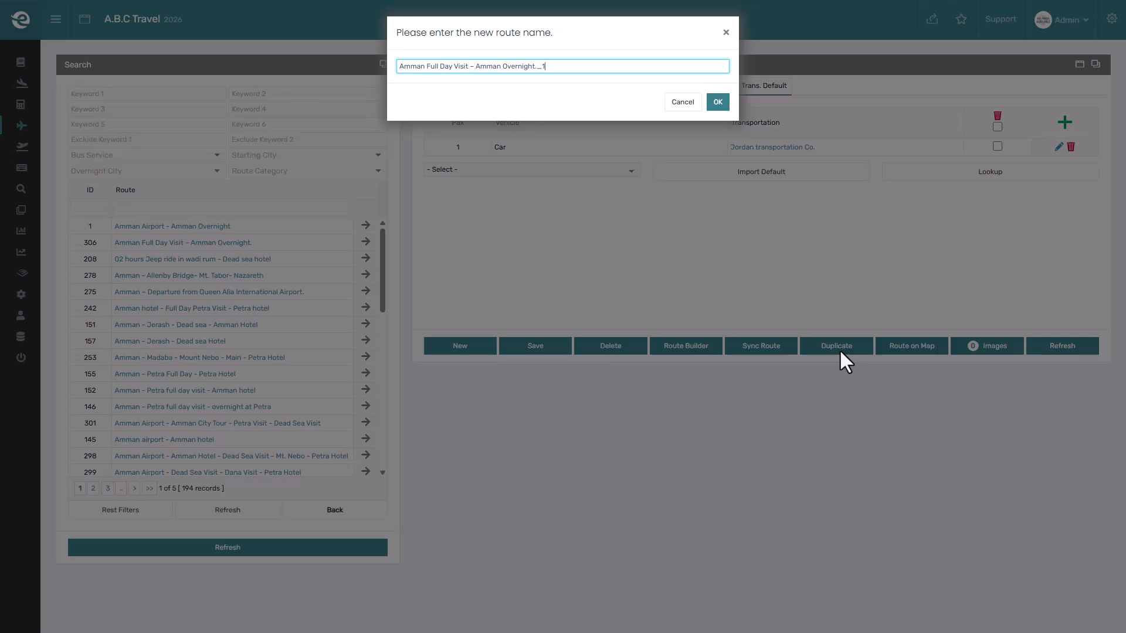
click(839, 350)
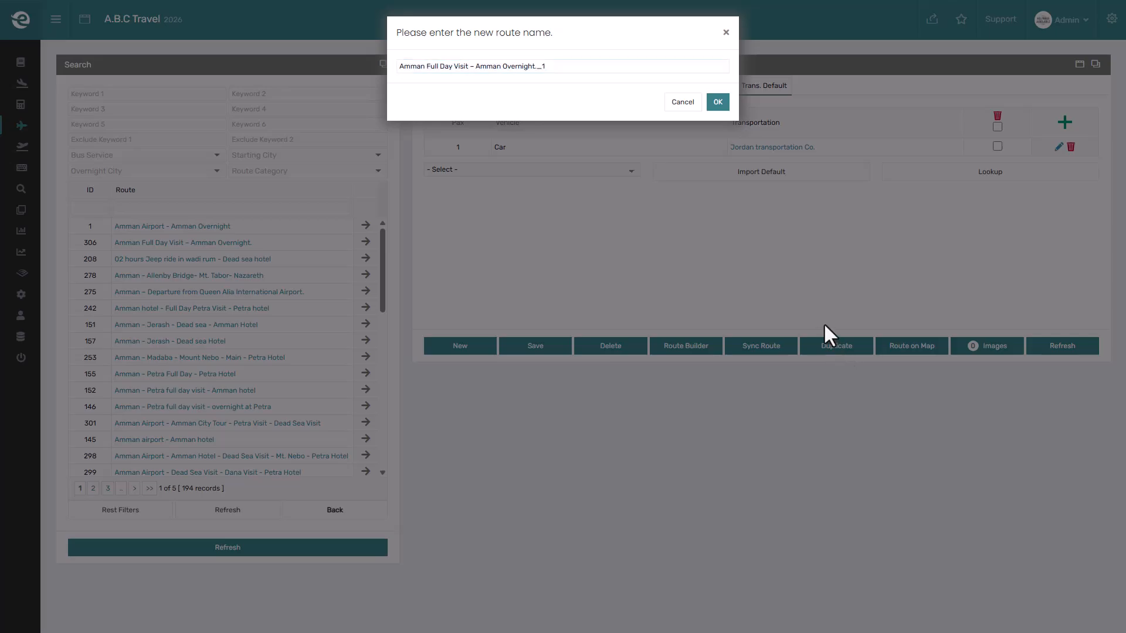
click(689, 105)
View the route's path on the map.
click(909, 347)
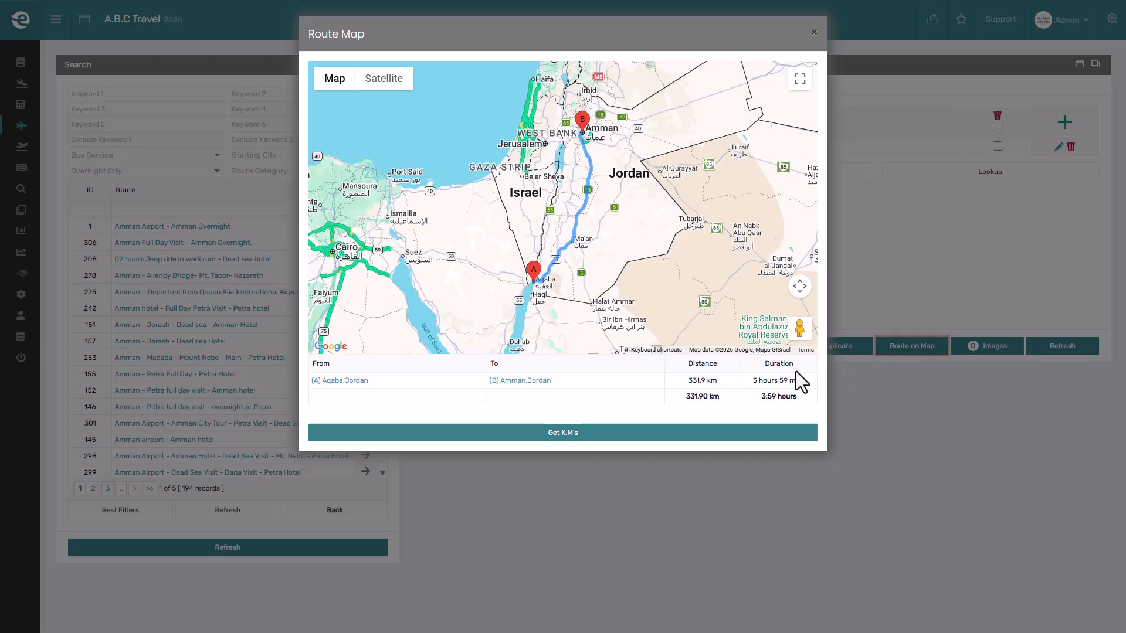
click(867, 288)
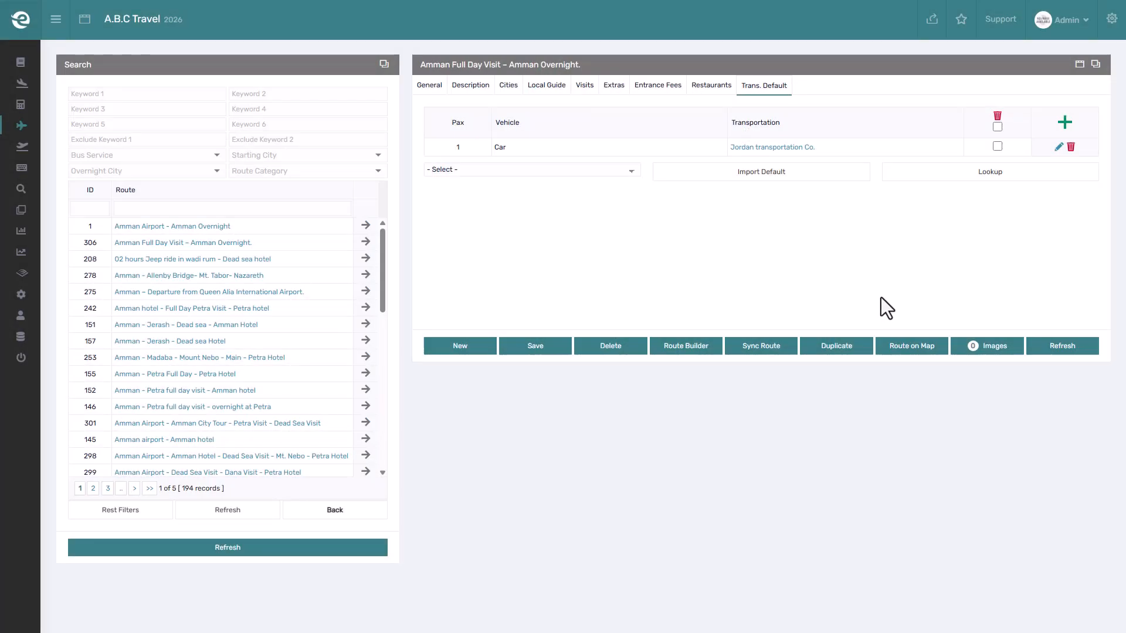
Open the route's images and documents, then refresh the route.
click(974, 344)
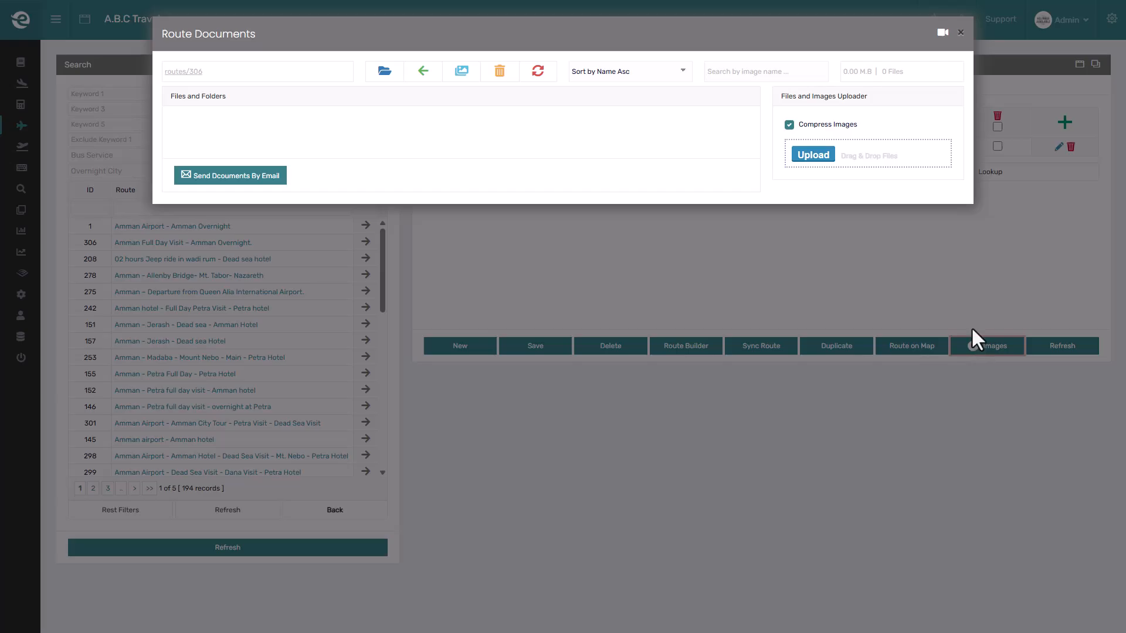
click(971, 325)
click(1047, 347)
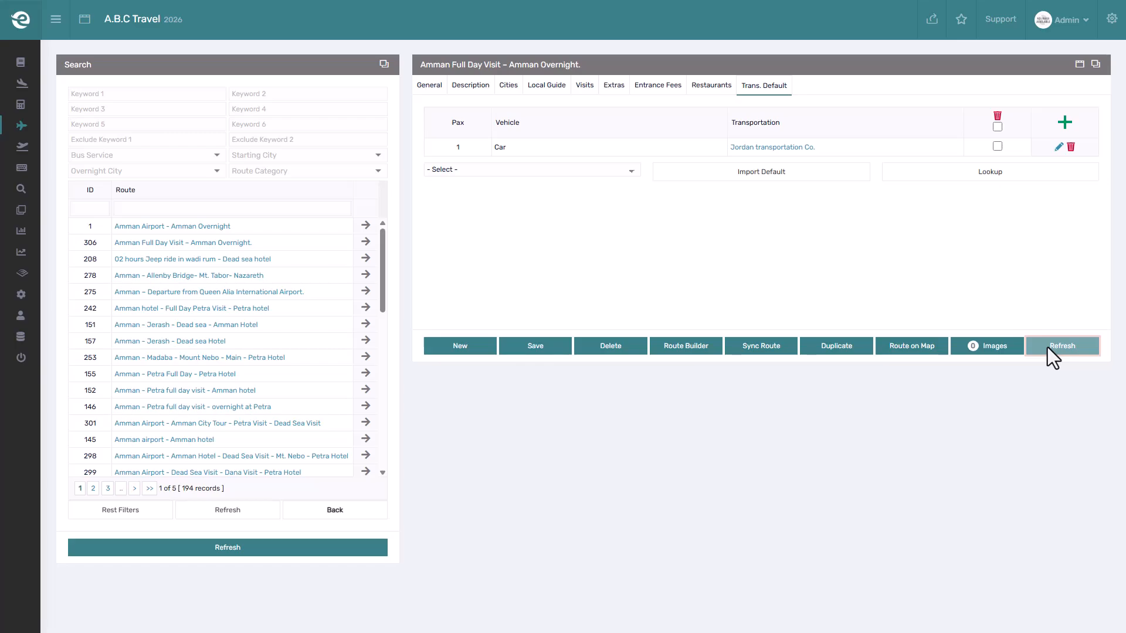